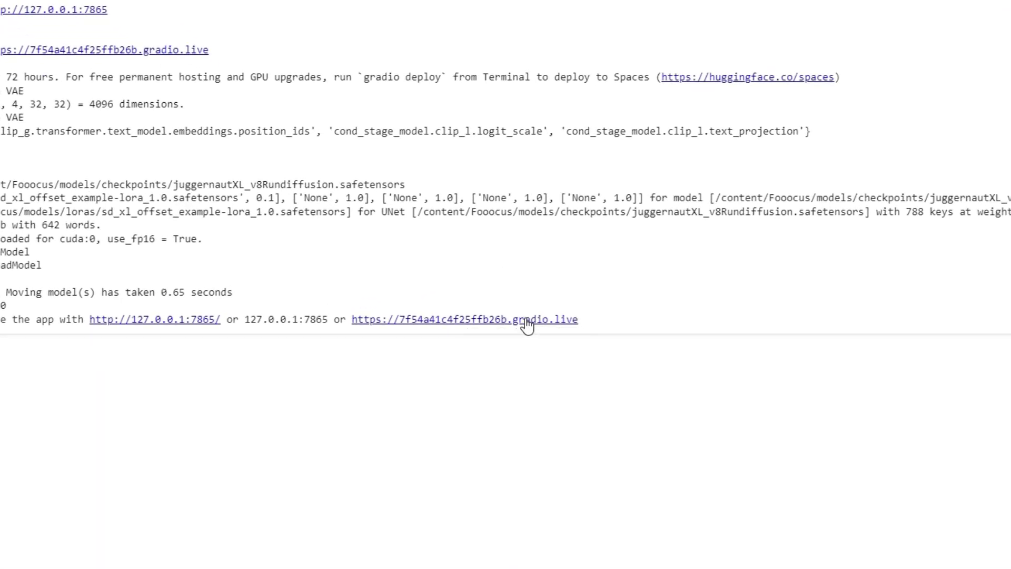
Step: Open the Fooocus interface through its public gradio.live link and browse the list of available image styles
{"action": "left_click", "coordinate": [526, 319]}
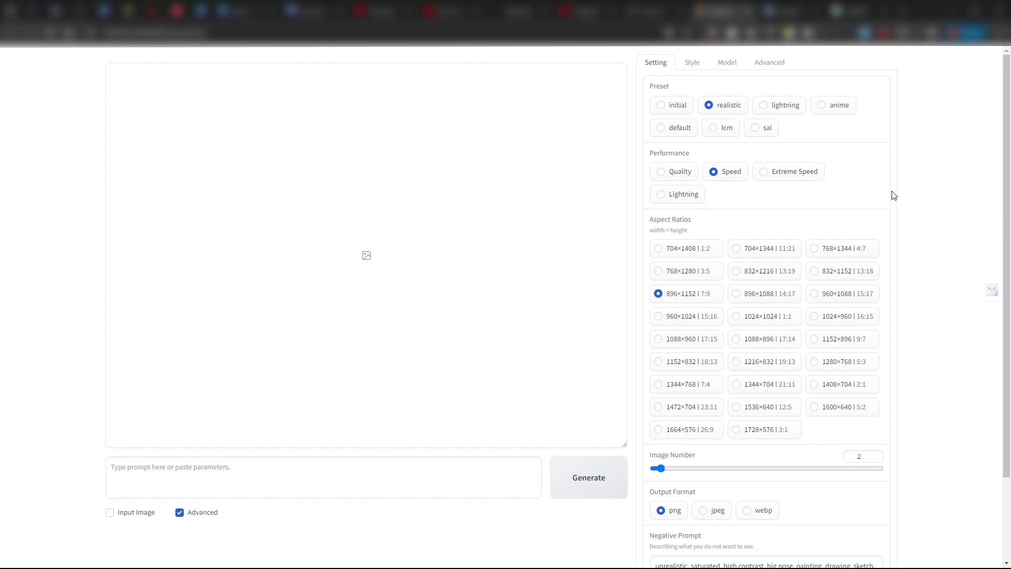
{"action": "left_click", "coordinate": [695, 64]}
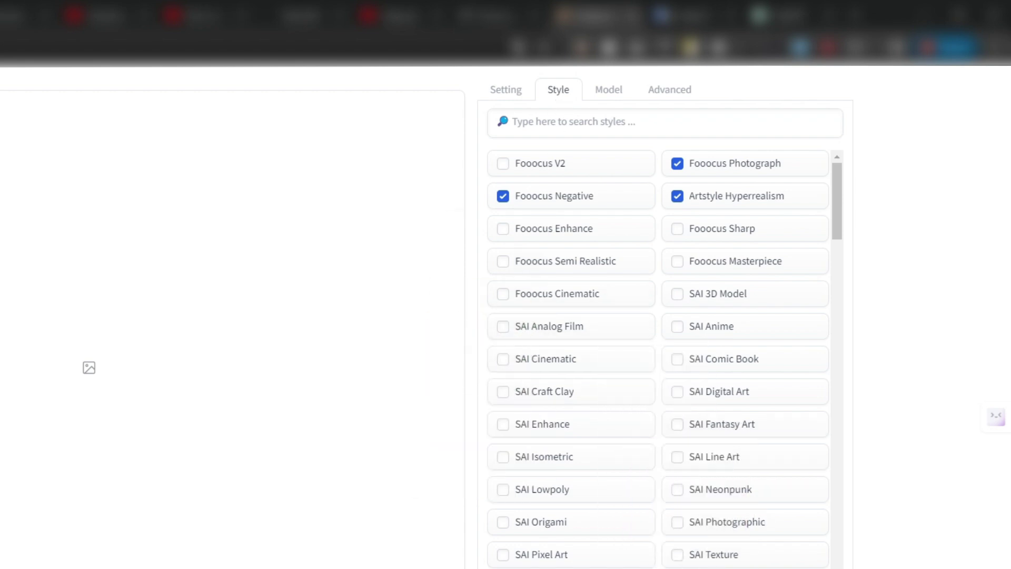
{"action": "left_click_drag", "start_coordinate": [837, 203], "coordinate": [838, 566]}
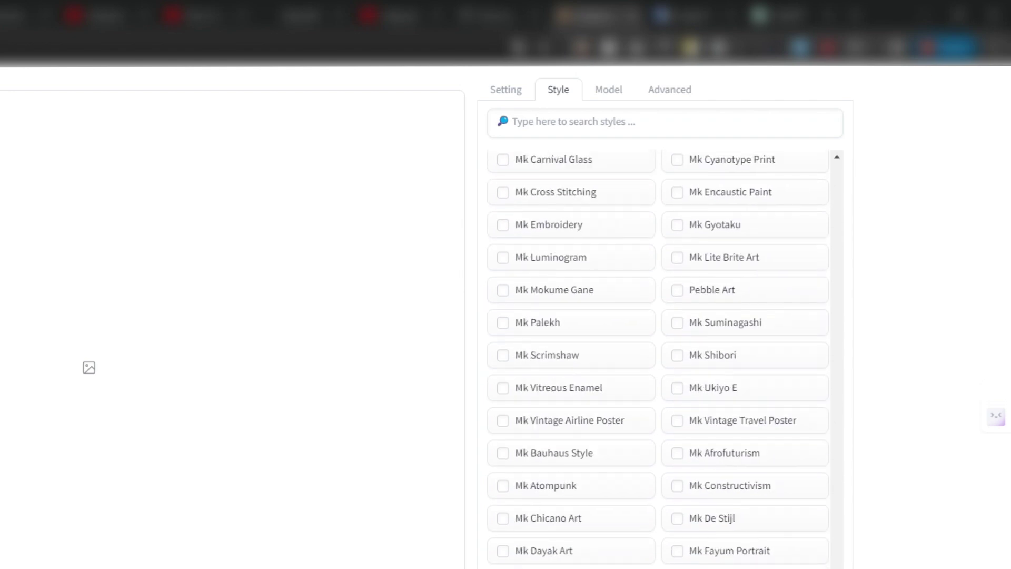
{"action": "scroll", "coordinate": [657, 360], "scroll_direction": "up", "scroll_amount": 1}
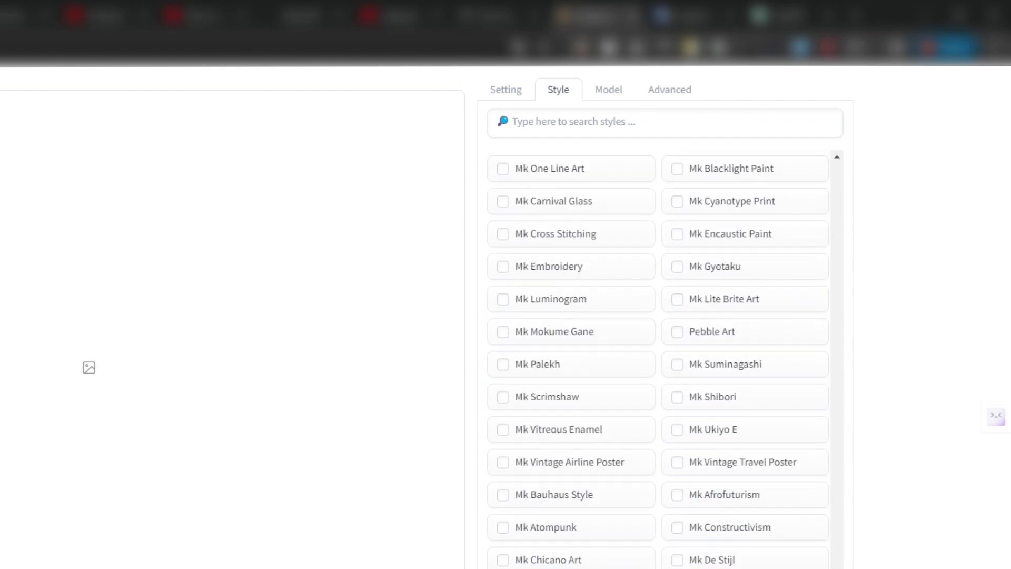
{"action": "scroll", "coordinate": [800, 258], "scroll_direction": "up", "scroll_amount": 20}
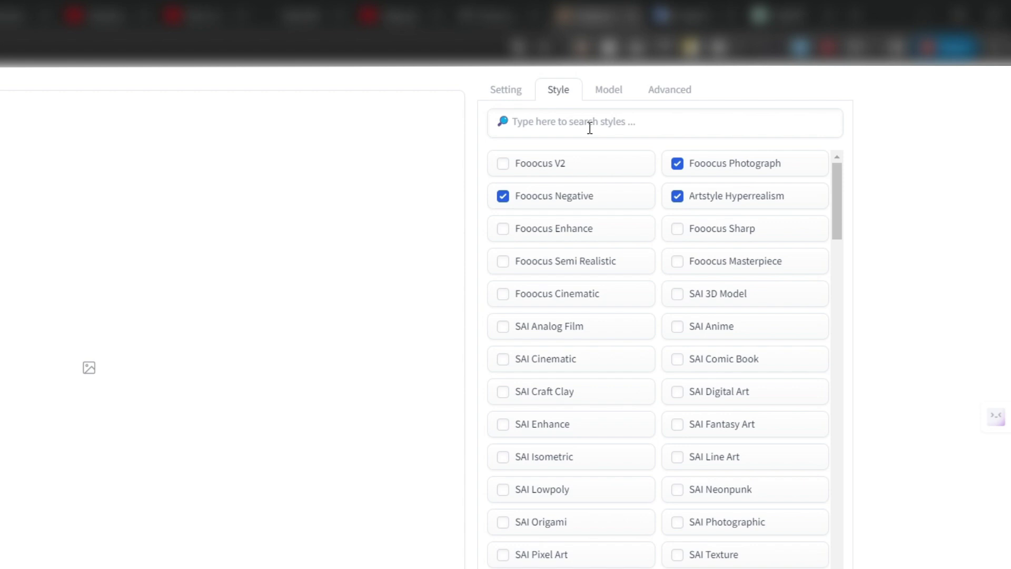
Step: Search the styles for "hyper" and enable Artstyle Hyperrealism
{"action": "type", "text": "hyp"}
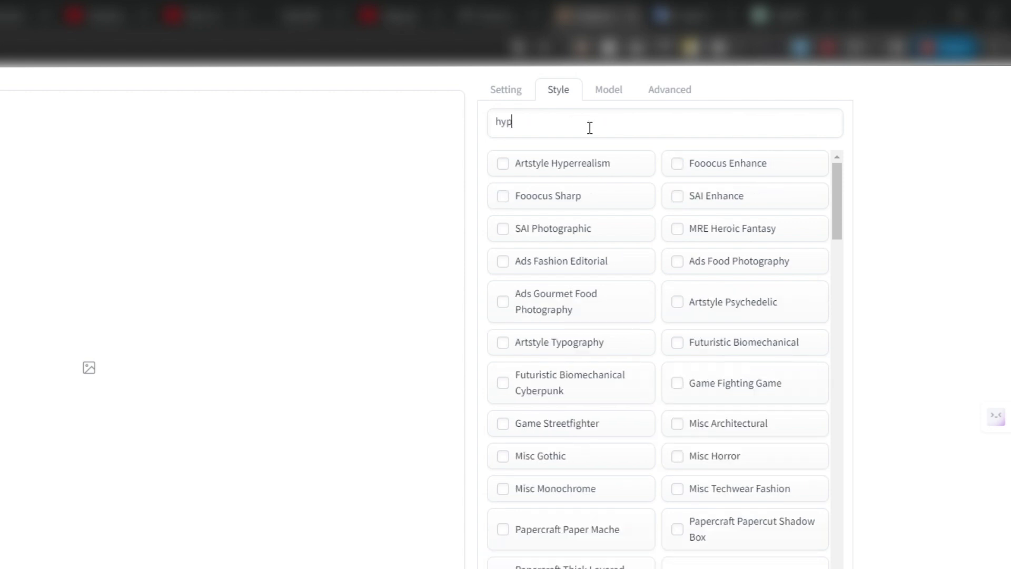
{"action": "type", "text": "er"}
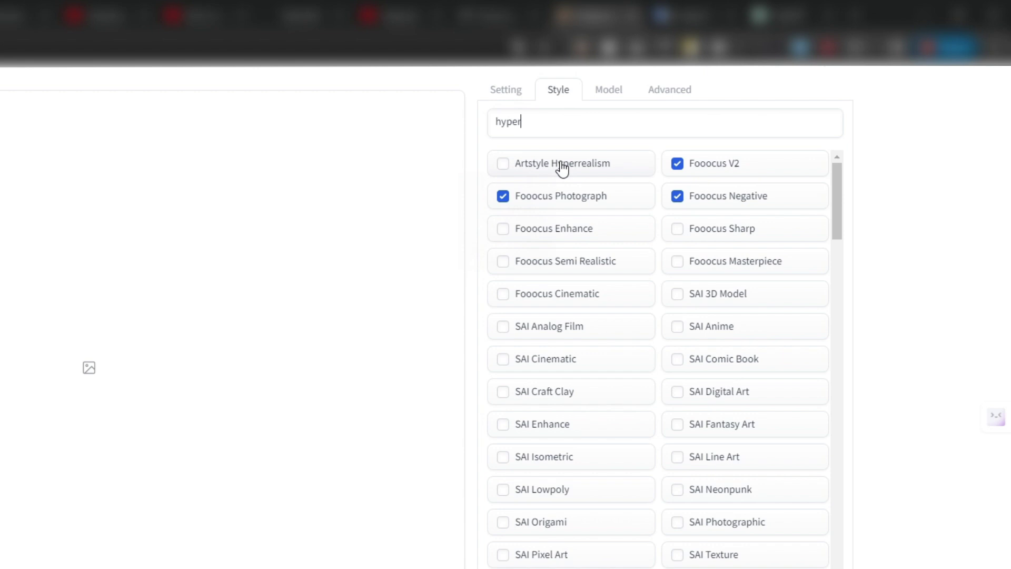
{"action": "left_click", "coordinate": [504, 164]}
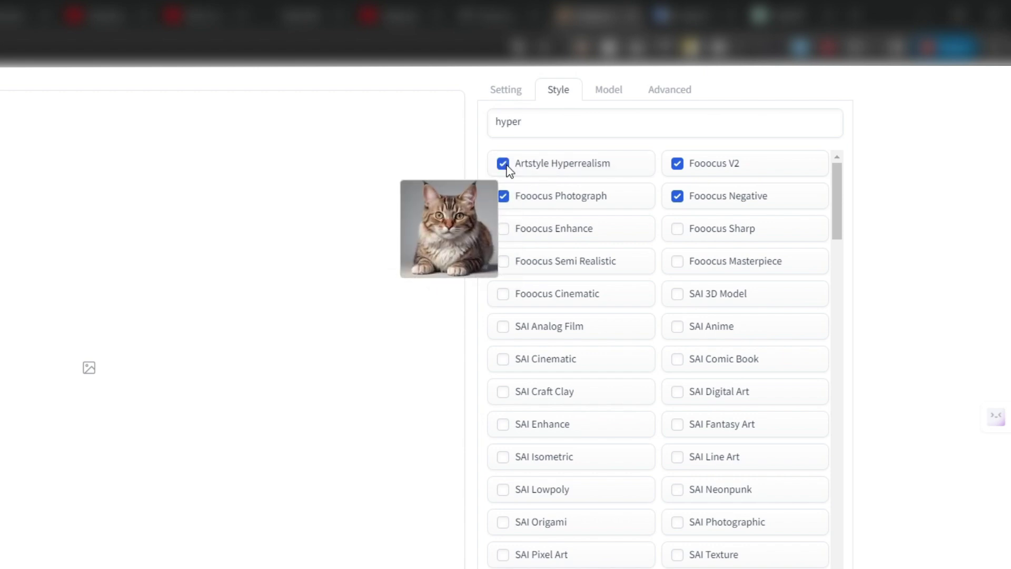
Step: Review the base model, LoRA, guidance scale and image sharpness settings, and return to the general settings
{"action": "left_click", "coordinate": [605, 90]}
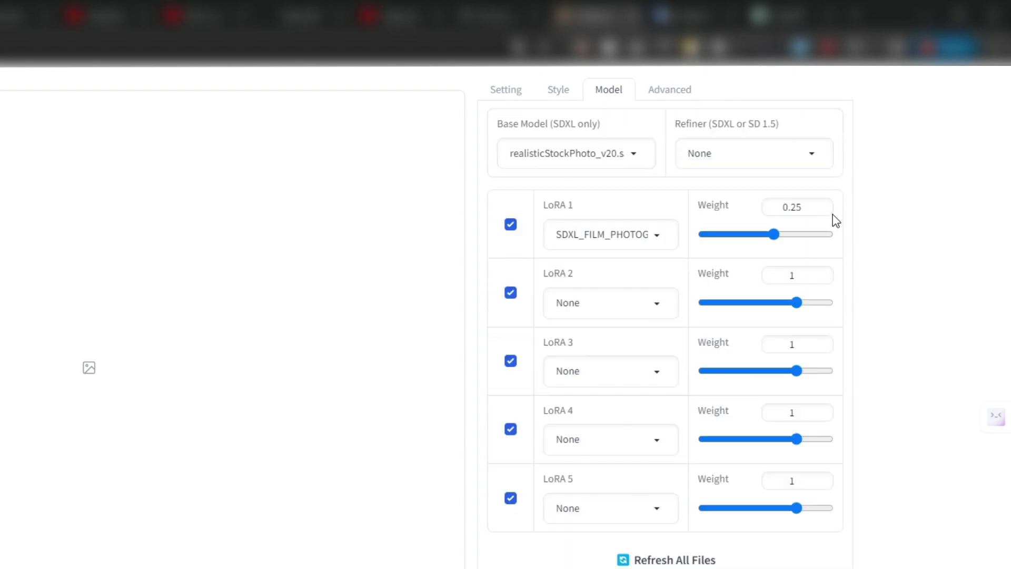
{"action": "left_click", "coordinate": [673, 99]}
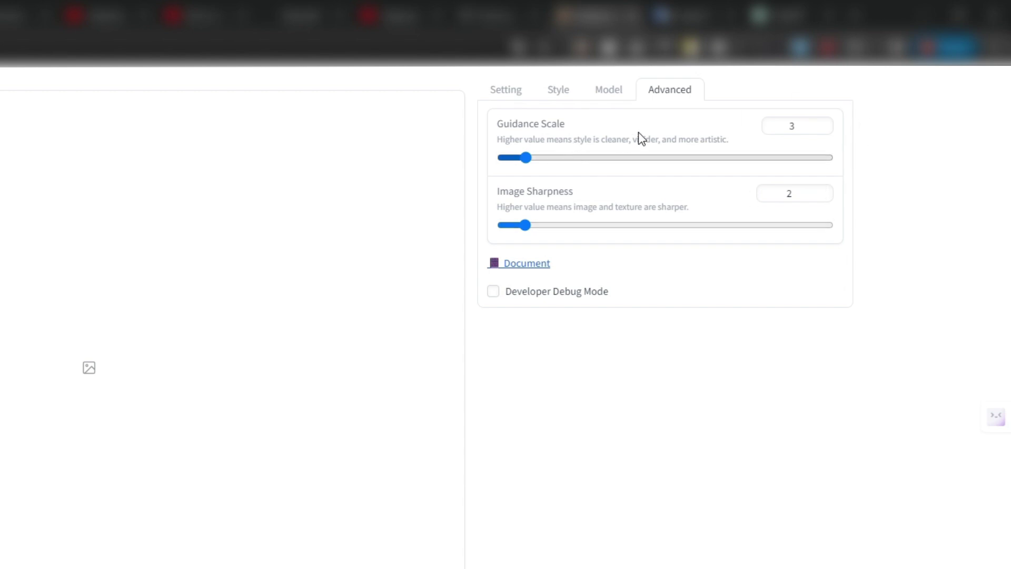
{"action": "left_click", "coordinate": [507, 90]}
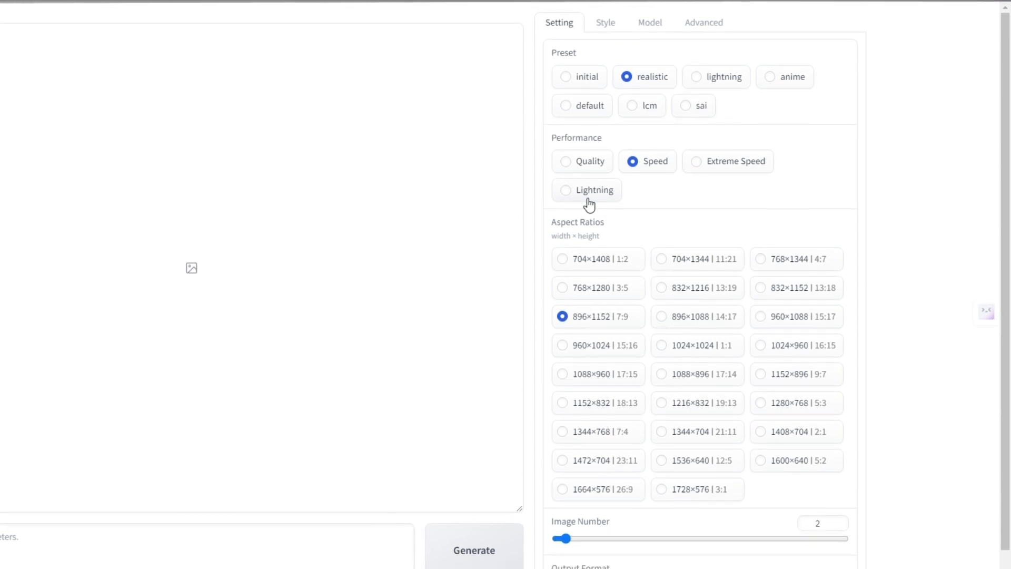
Step: Set the performance to Quality and the aspect ratio to 1088×896
{"action": "left_click", "coordinate": [566, 158]}
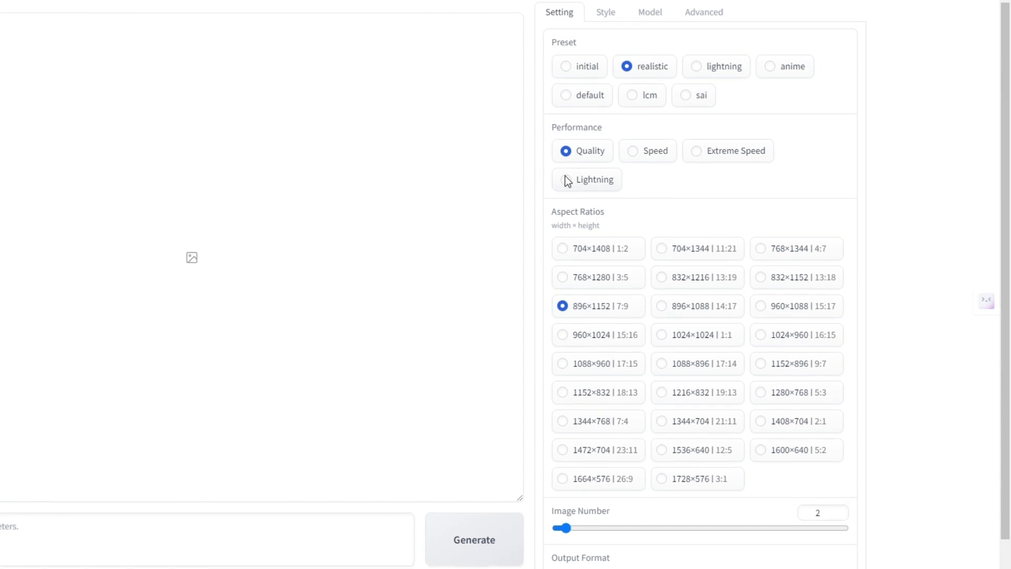
{"action": "scroll", "coordinate": [575, 195], "scroll_direction": "down", "scroll_amount": 3}
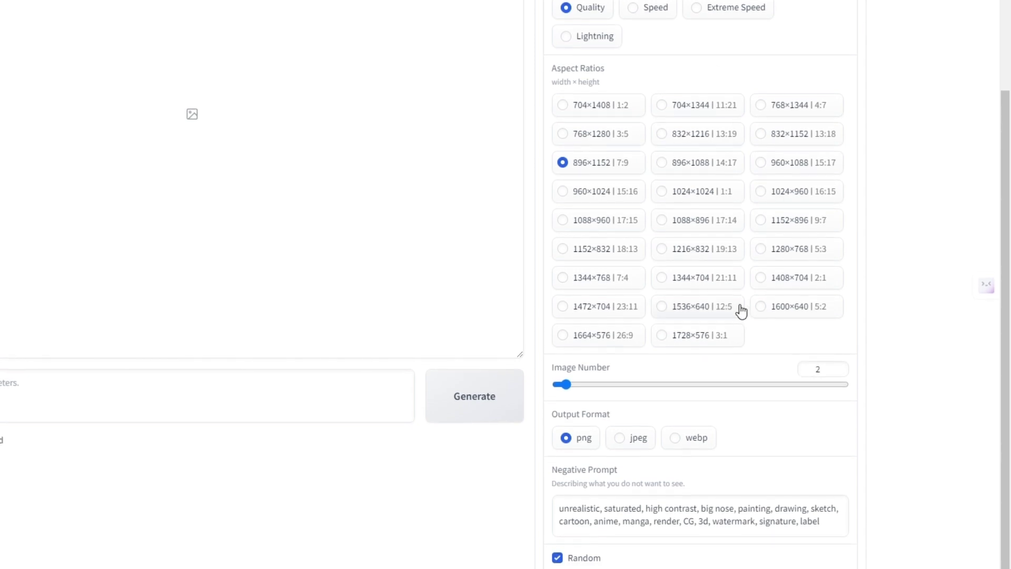
{"action": "left_click", "coordinate": [662, 215]}
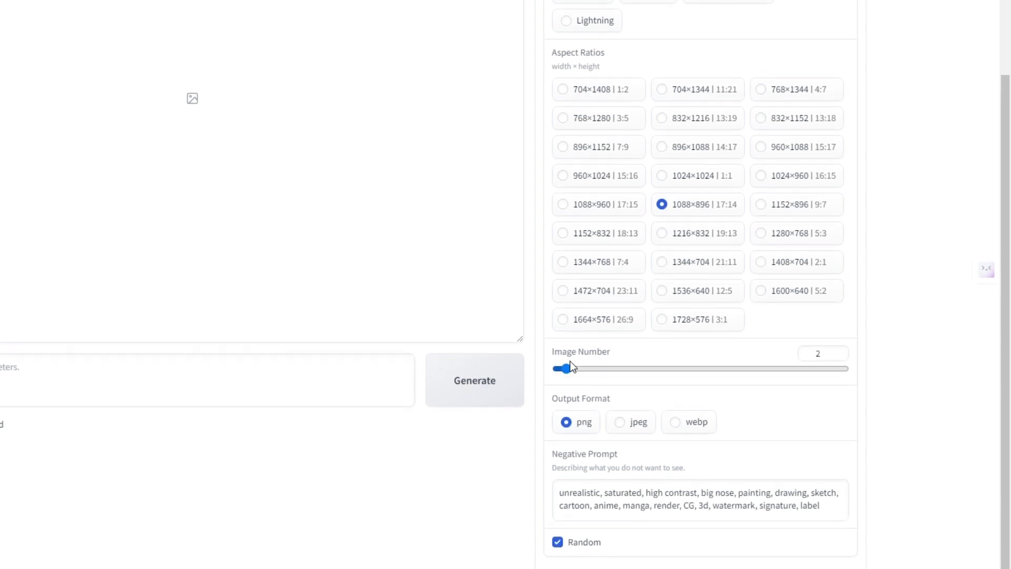
{"action": "left_click_drag", "start_coordinate": [572, 368], "coordinate": [845, 369]}
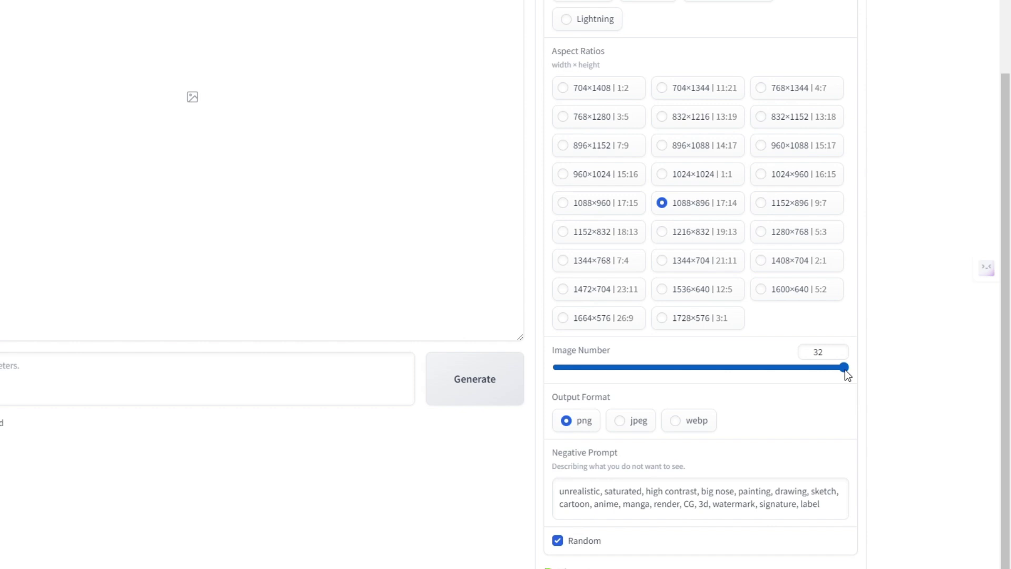
{"action": "left_click", "coordinate": [823, 351]}
{"action": "left_click", "coordinate": [843, 368]}
{"action": "left_click_drag", "start_coordinate": [810, 353], "coordinate": [826, 351]}
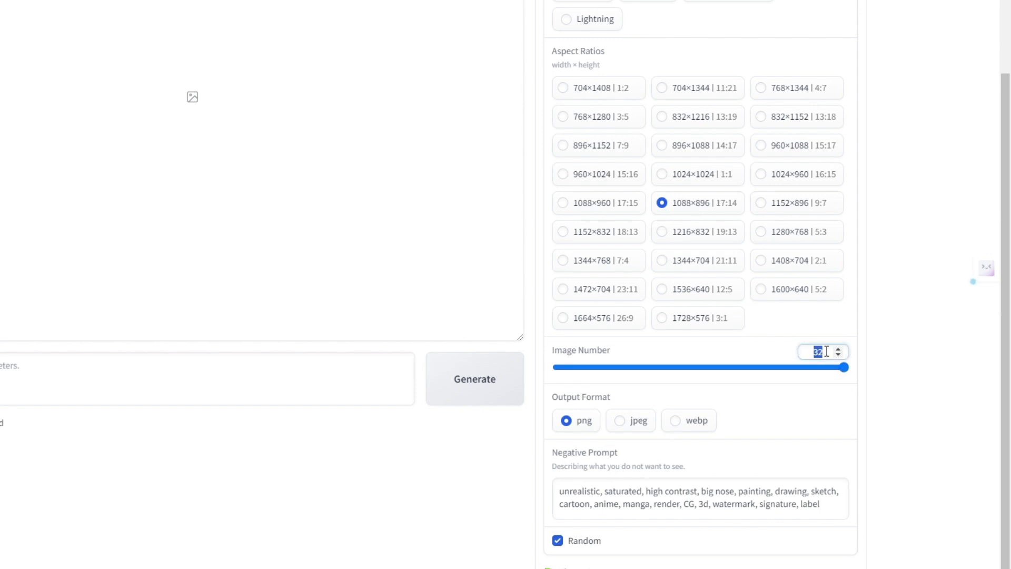
{"action": "left_click", "coordinate": [828, 351]}
{"action": "left_click_drag", "start_coordinate": [842, 367], "coordinate": [574, 378]}
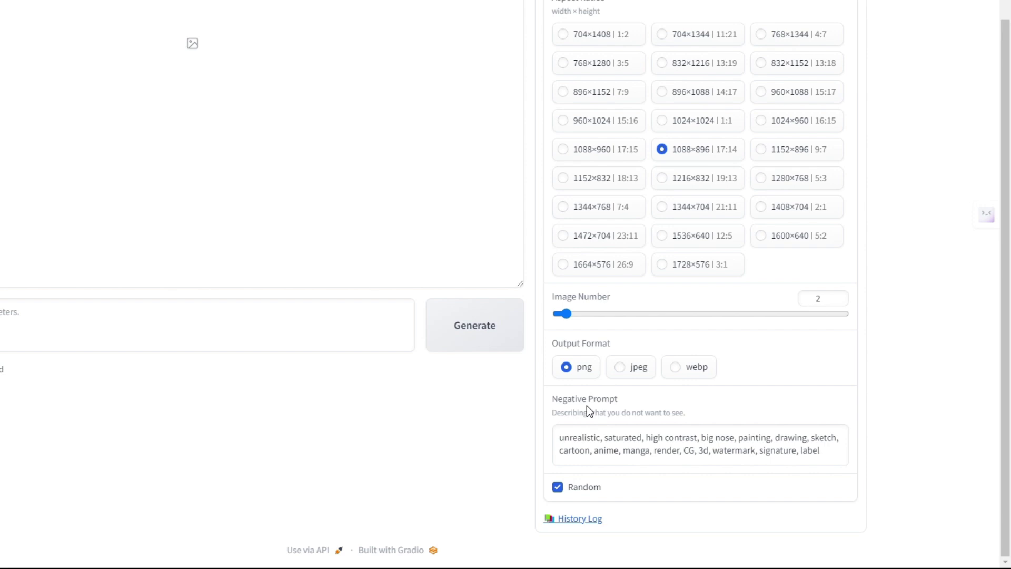
Step: Clear the negative prompt and toggle the Random option off and back on
{"action": "left_click_drag", "start_coordinate": [829, 452], "coordinate": [561, 438]}
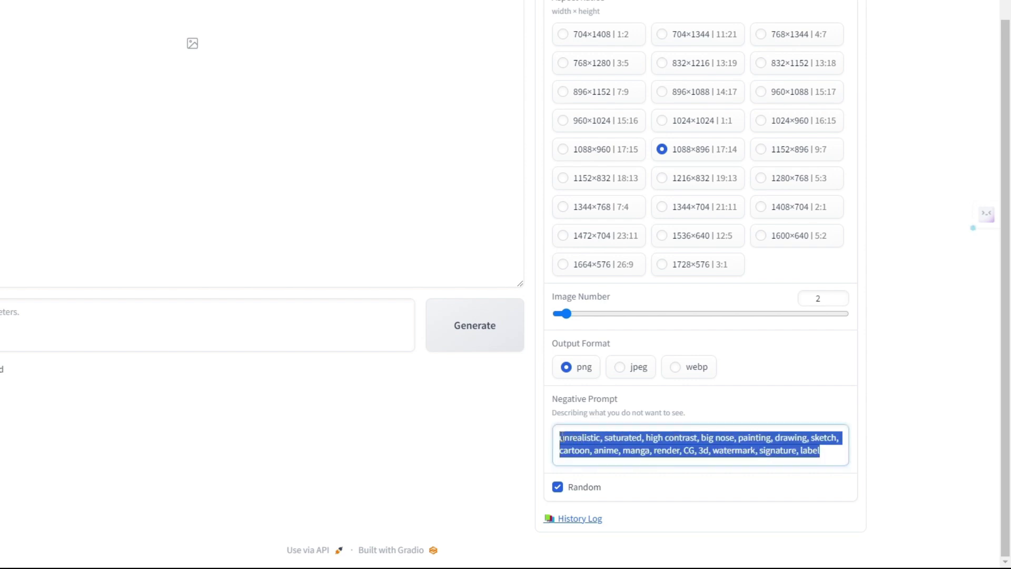
{"action": "key", "text": "BackSpace"}
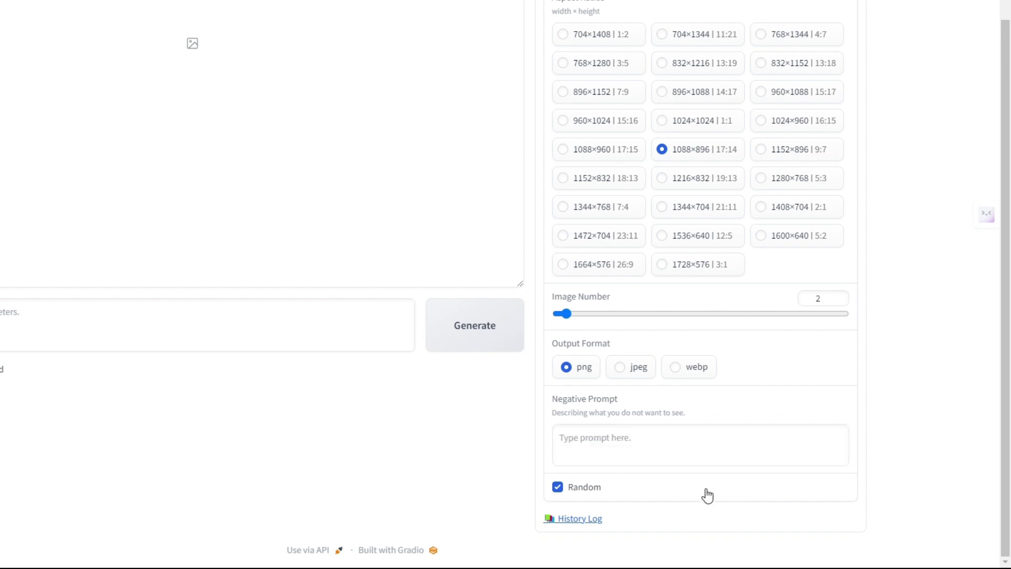
{"action": "left_click", "coordinate": [557, 487]}
{"action": "left_click", "coordinate": [558, 488]}
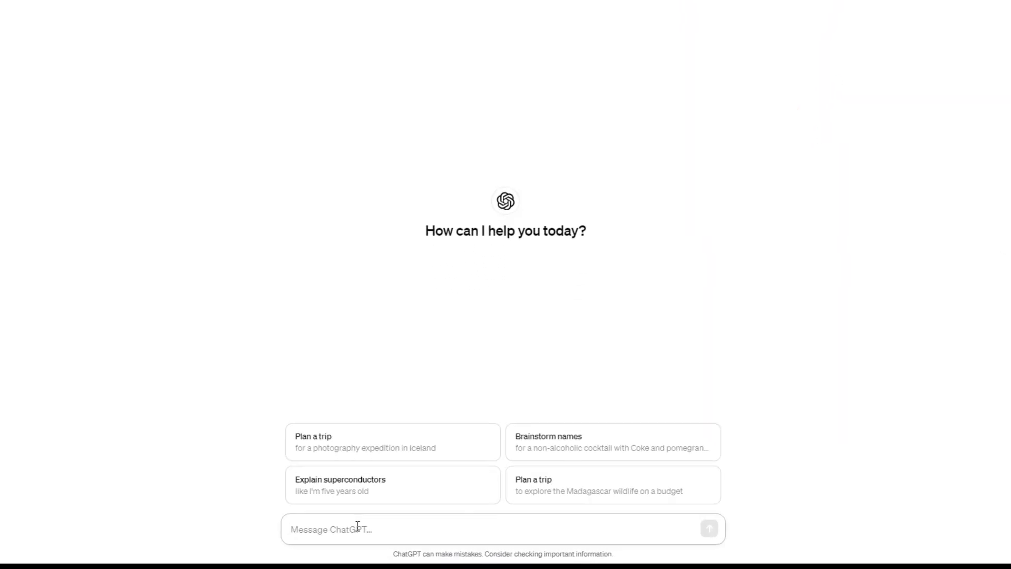
Step: Switch to ChatGPT and send "Переведи на английский: Месси в грязное белой футболке, на его лице улыбка, на заднем фоне трущобы."
{"action": "type", "text": "Месси"}
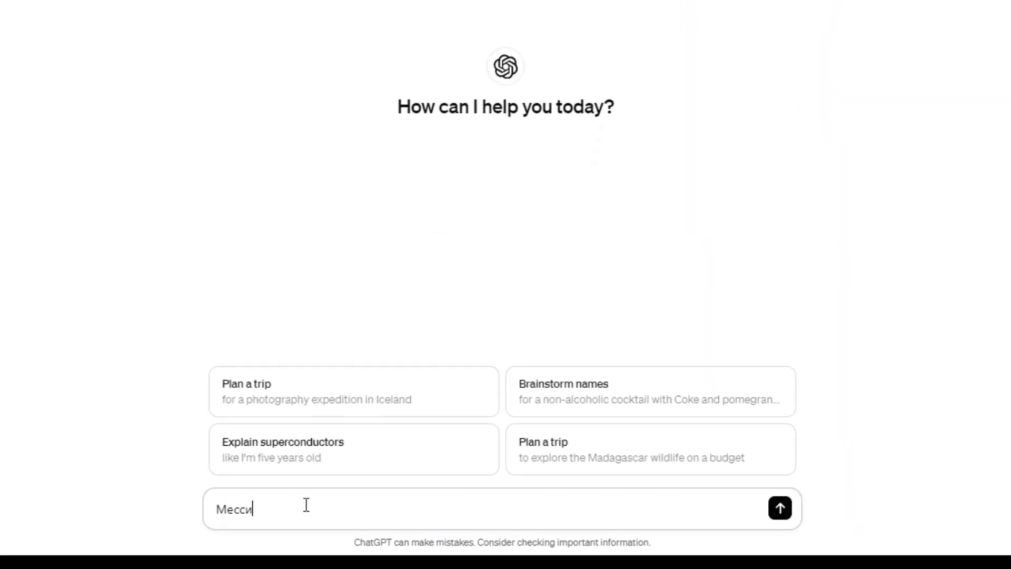
{"action": "type", "text": " в грязной белой футболк"}
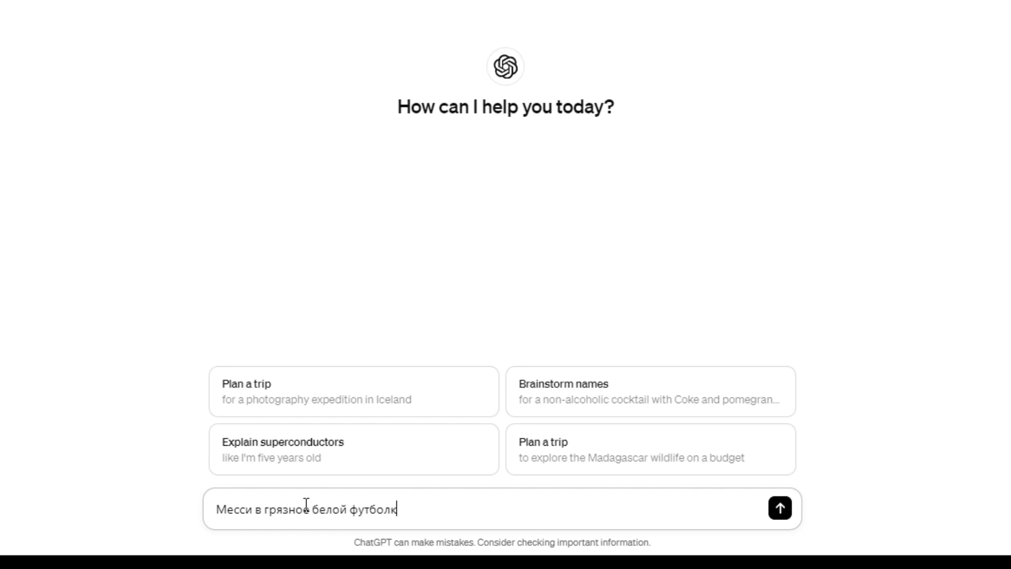
{"action": "type", "text": "е, на его лице улы"}
{"action": "key", "text": "BackSpace"}
{"action": "key", "text": "BackSpace"}
{"action": "type", "text": "на его лице улыбка,"}
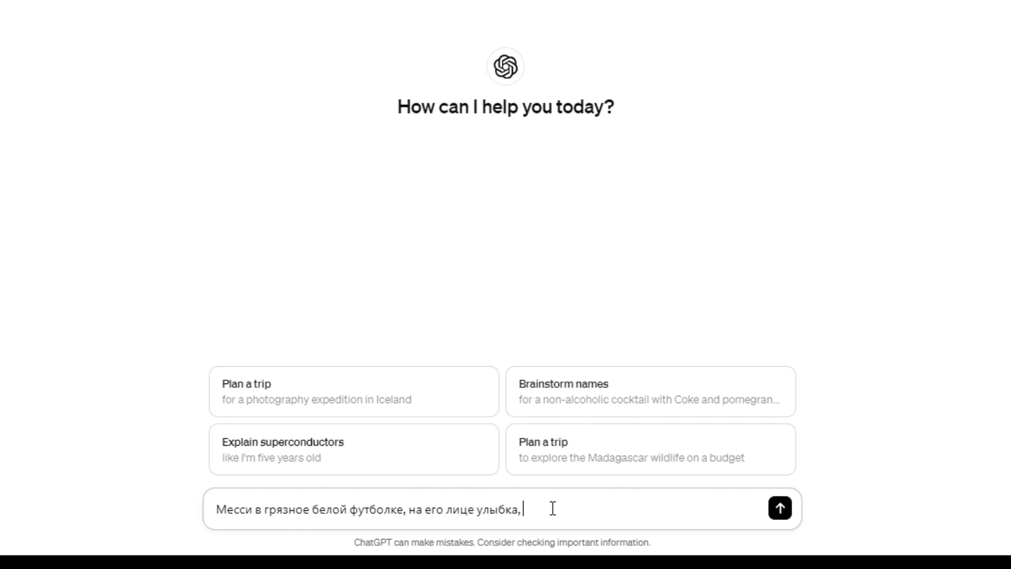
{"action": "type", "text": " на заднем фоне трущобы"}
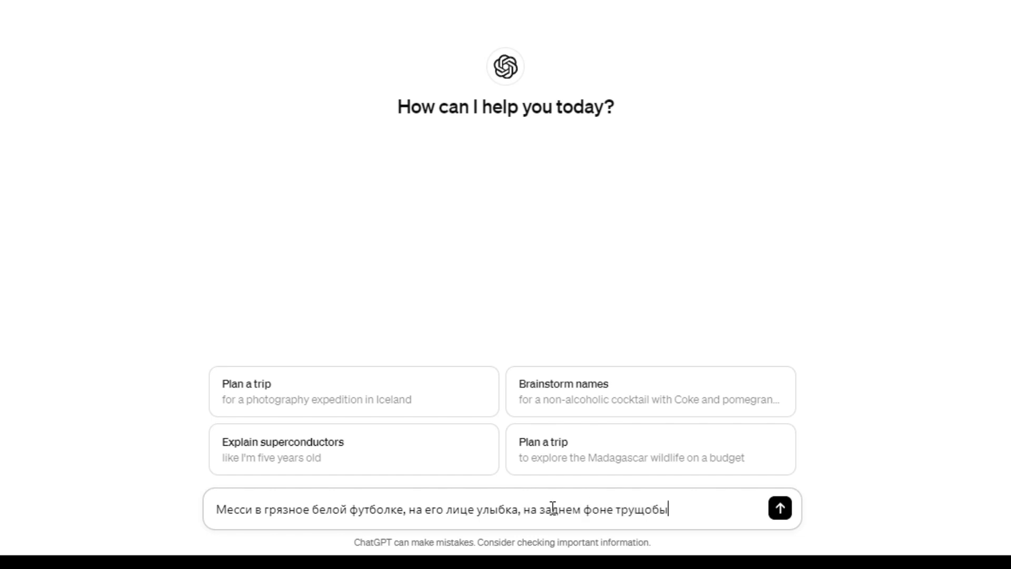
{"action": "left_click", "coordinate": [216, 510]}
{"action": "type", "text": "Переведи на"}
{"action": "key", "text": "Return"}
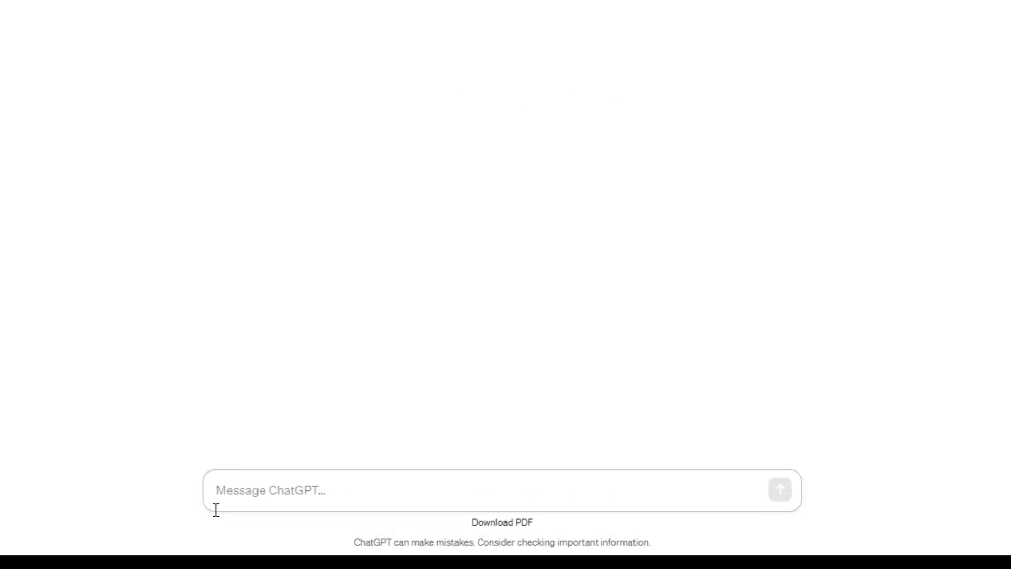
Step: Send a second message: "Опиши на английском языке в одном предложении, как выглядит улаци в трущобах."
{"action": "type", "text": "Оп"}
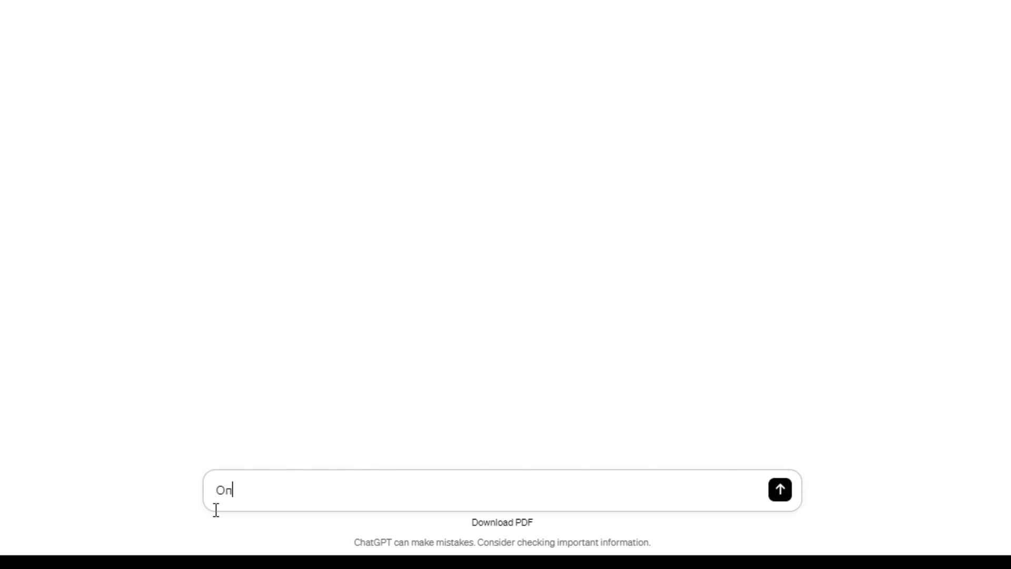
{"action": "type", "text": "иши на английском языке в одном предложении, как выглядит улаци в трущобах."}
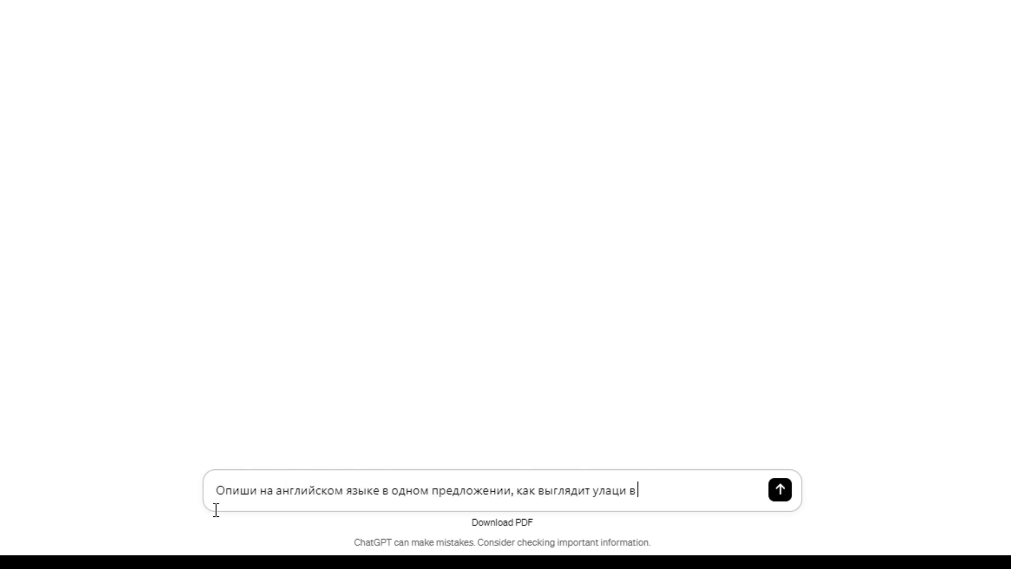
{"action": "key", "text": "Return"}
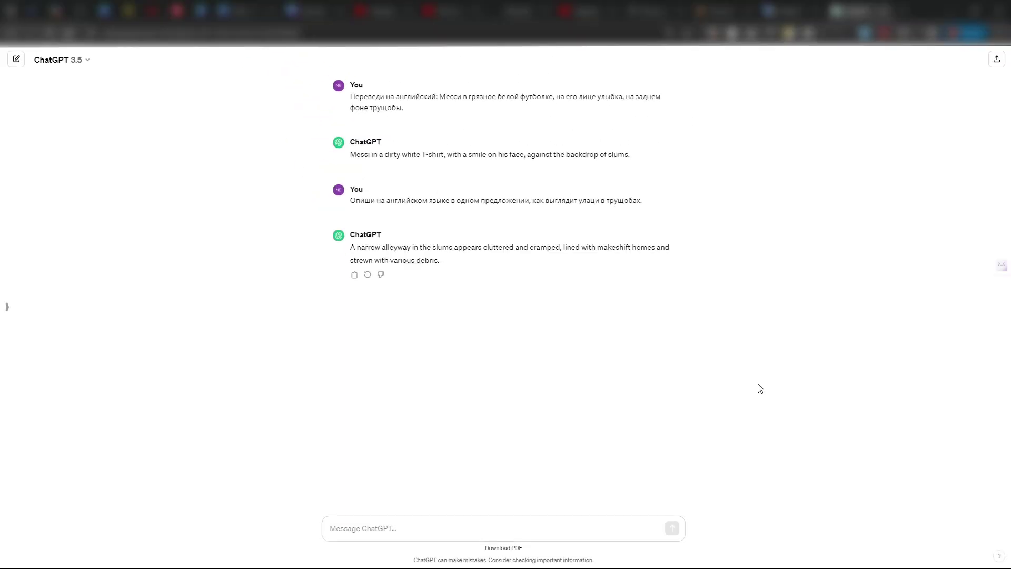
Step: Translate the chat page into Russian to read the replies, and restore the page's original language
{"action": "right_click", "coordinate": [756, 389]}
{"action": "left_click", "coordinate": [811, 276]}
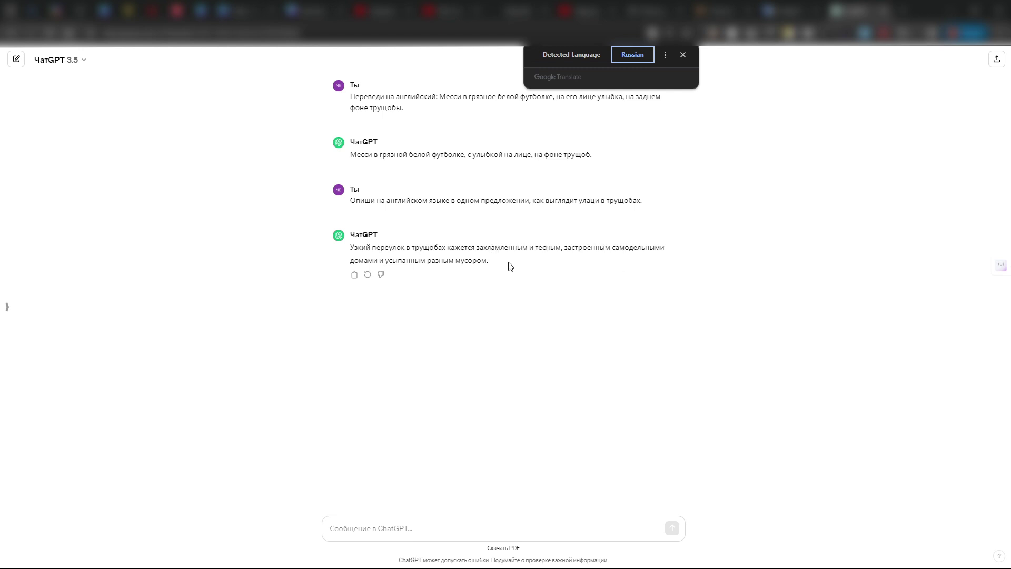
{"action": "left_click", "coordinate": [558, 56]}
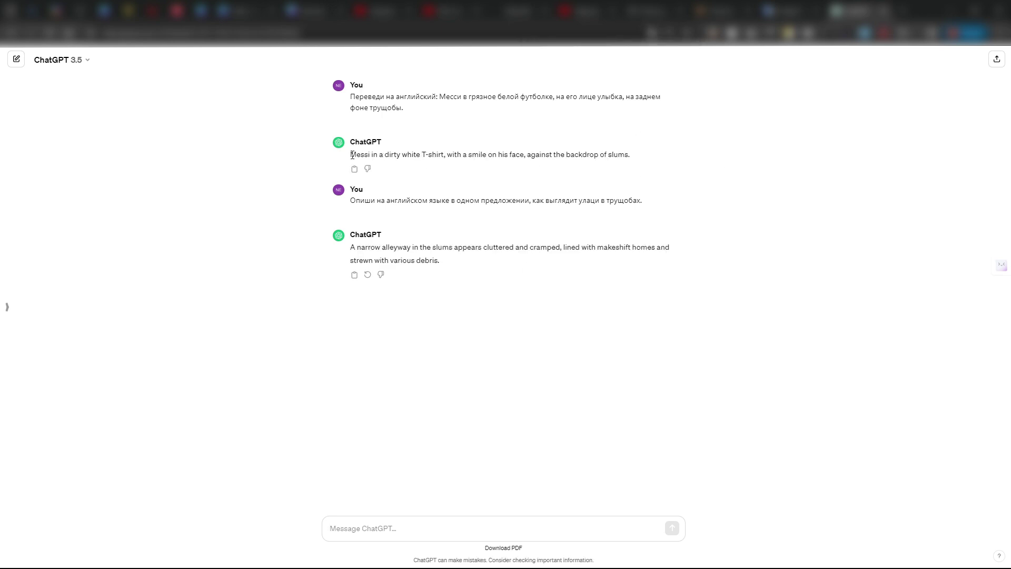
Step: Combine both English replies into one prompt in the message field and cut the whole text to the clipboard
{"action": "left_click_drag", "start_coordinate": [352, 155], "coordinate": [632, 156]}
{"action": "key", "text": "ctrl+c"}
{"action": "key", "text": "ctrl+v"}
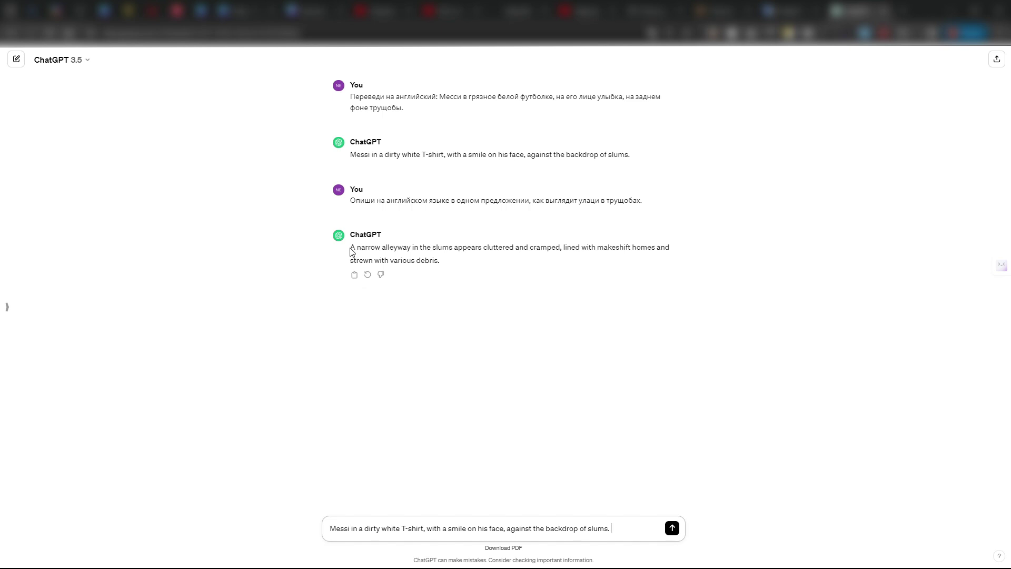
{"action": "left_click_drag", "start_coordinate": [352, 248], "coordinate": [443, 263]}
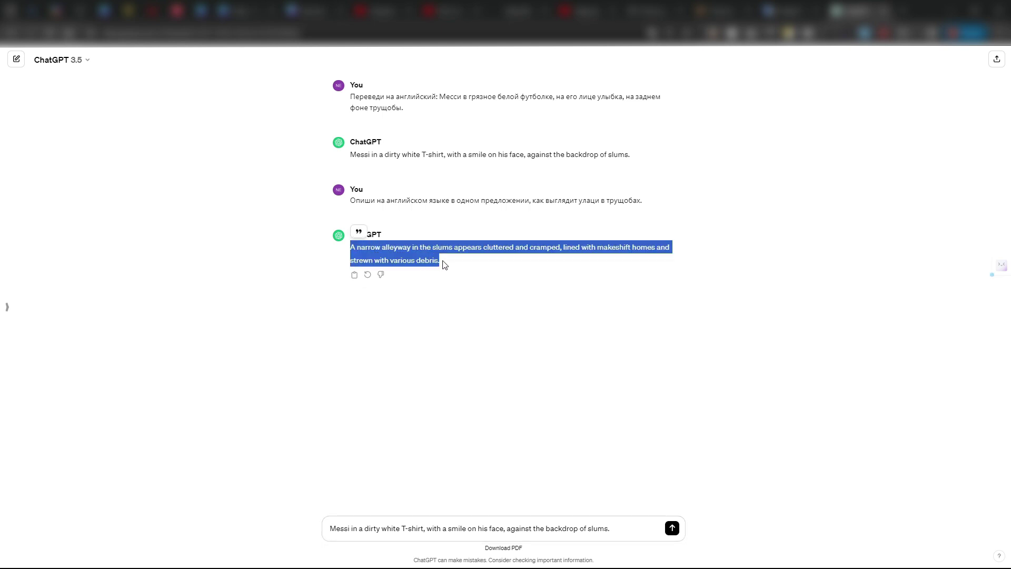
{"action": "key", "text": "ctrl+c"}
{"action": "left_click", "coordinate": [617, 528]}
{"action": "key", "text": "ctrl+v"}
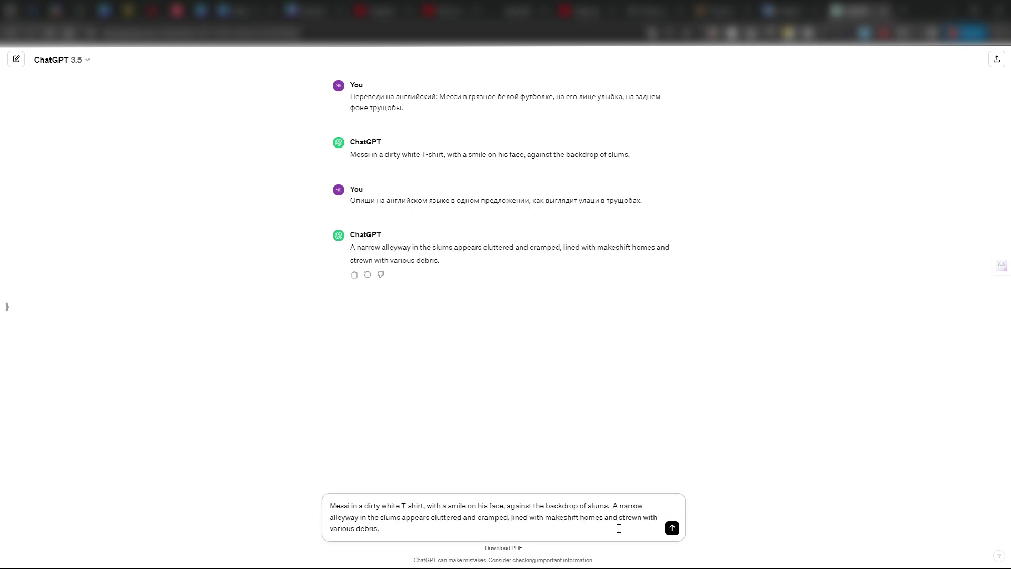
{"action": "left_click_drag", "start_coordinate": [393, 529], "coordinate": [325, 504]}
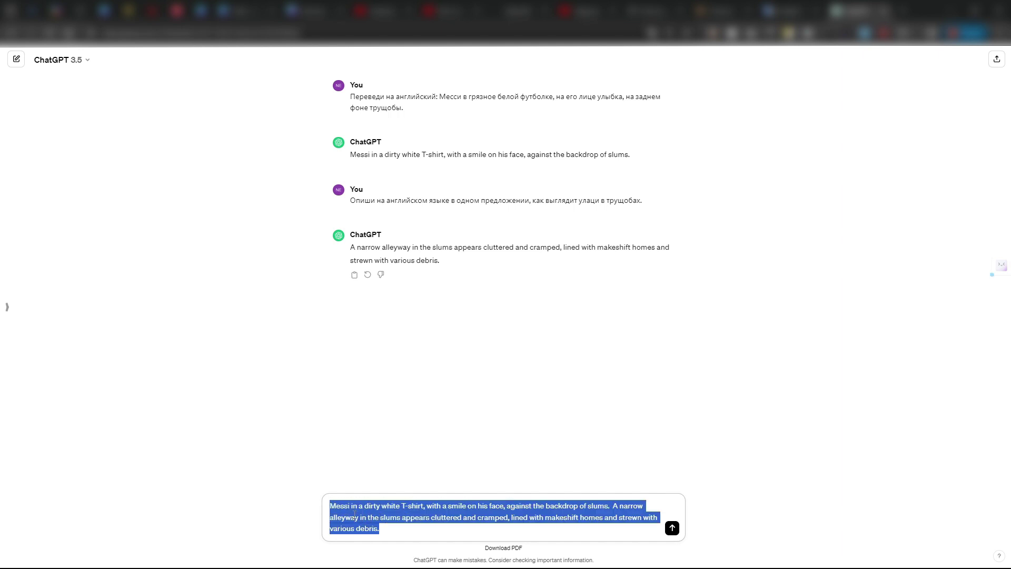
{"action": "key", "text": "ctrl+x"}
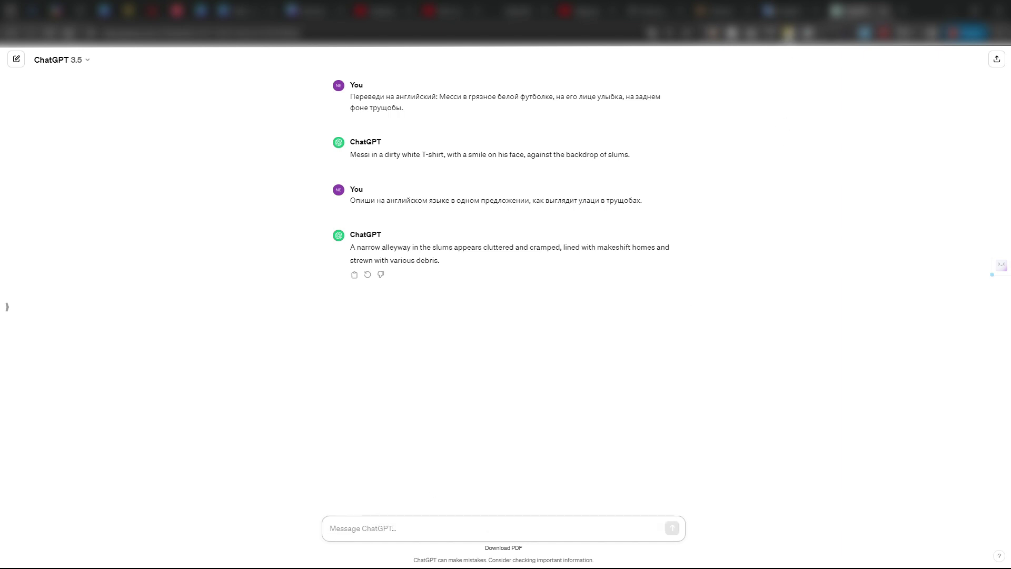
Step: Switch to Fooocus and paste the combined English prompt about Messi in the slums as the image prompt
{"action": "left_click", "coordinate": [719, 11]}
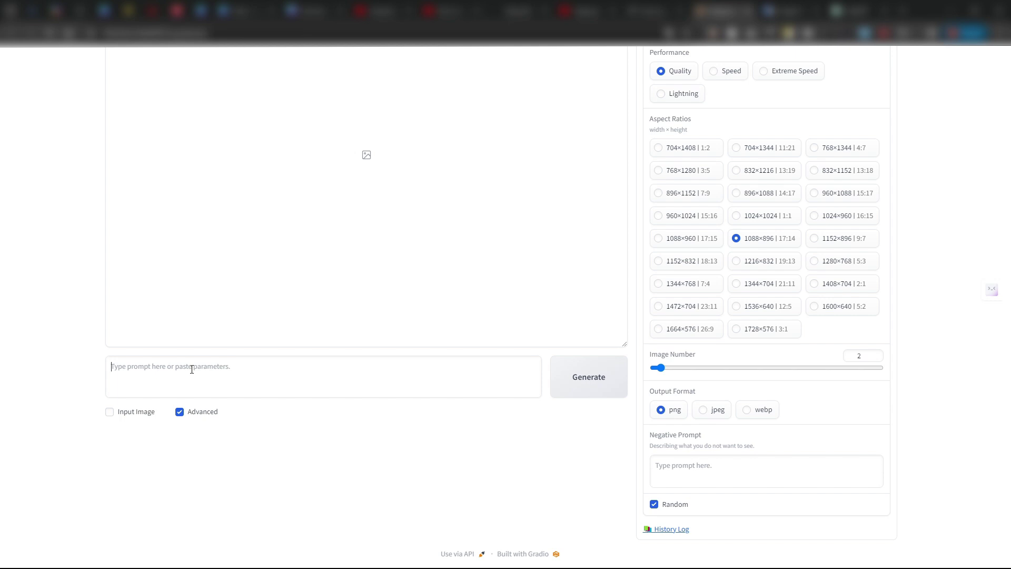
{"action": "key", "text": "ctrl+v"}
Step: Set the image number to 3 and generate the images
{"action": "scroll", "coordinate": [316, 390], "scroll_direction": "up", "scroll_amount": 1}
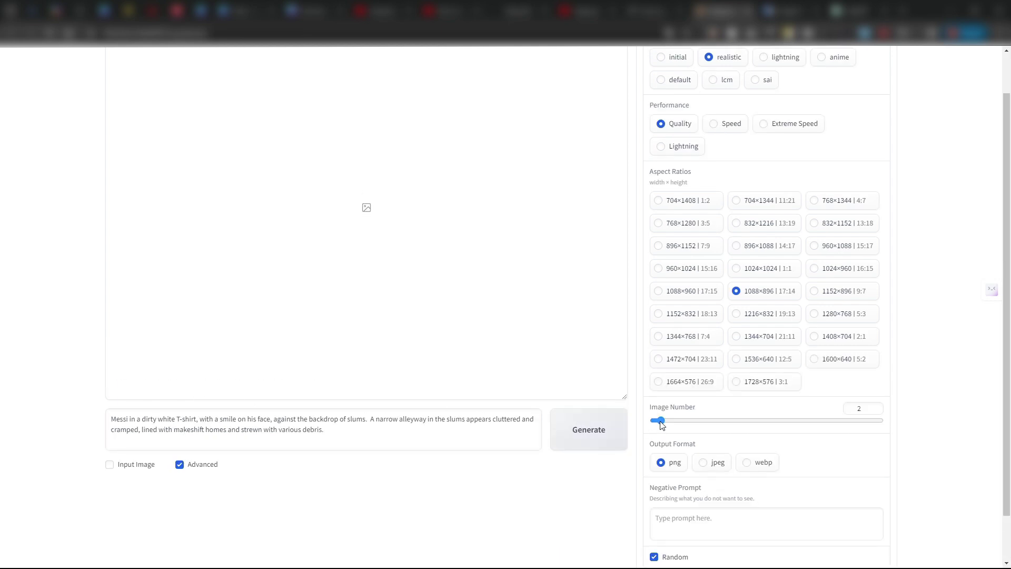
{"action": "left_click_drag", "start_coordinate": [662, 426], "coordinate": [669, 422]}
{"action": "scroll", "coordinate": [590, 454], "scroll_direction": "up", "scroll_amount": 1}
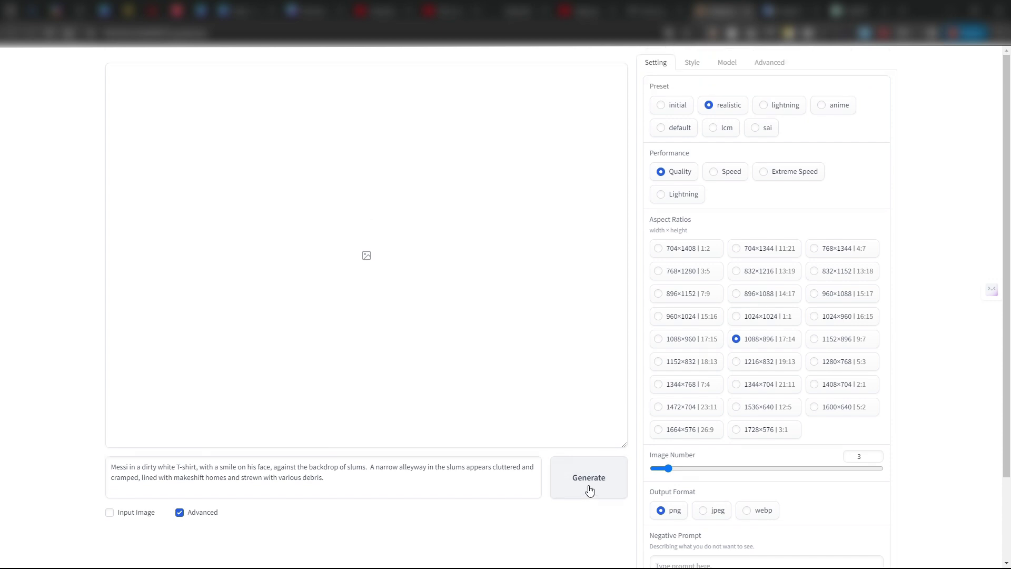
{"action": "left_click", "coordinate": [589, 477]}
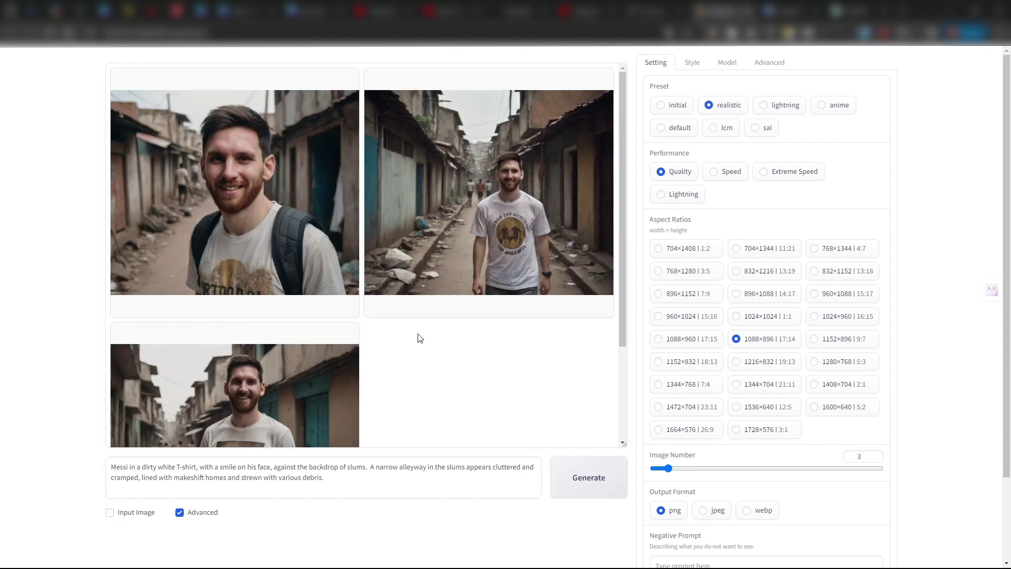
Step: View the generated Messi images enlarged one after another, and close the enlarged view
{"action": "left_click", "coordinate": [284, 221]}
{"action": "key", "text": "Left"}
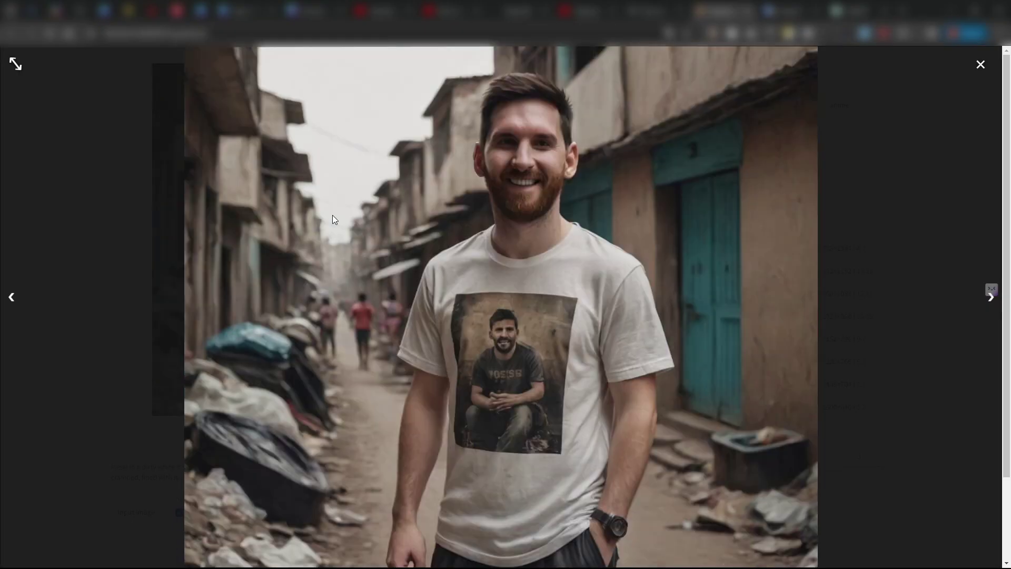
{"action": "key", "text": "Left"}
{"action": "key", "text": "Left"}
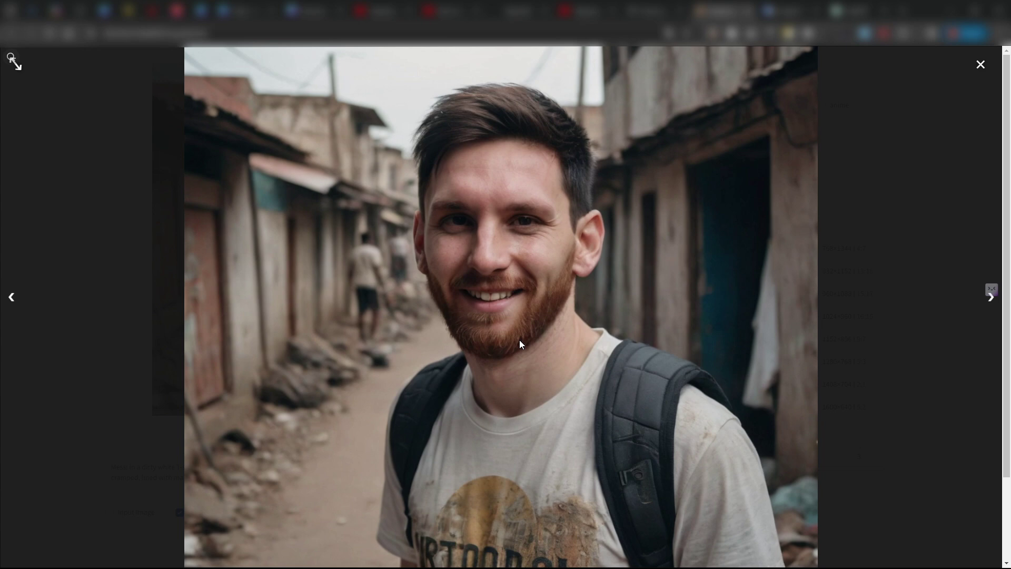
{"action": "key", "text": "Right"}
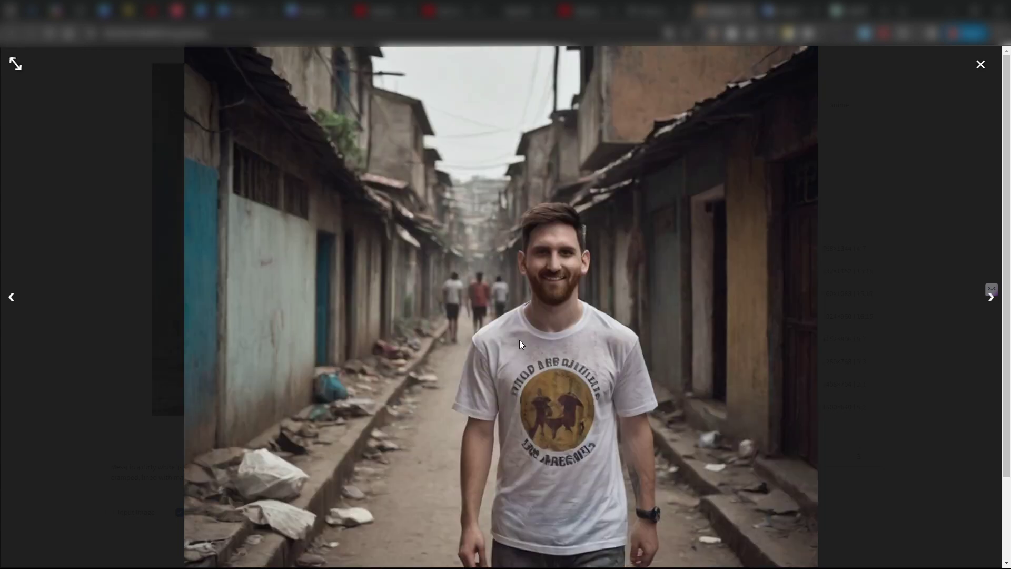
{"action": "left_click", "coordinate": [980, 64]}
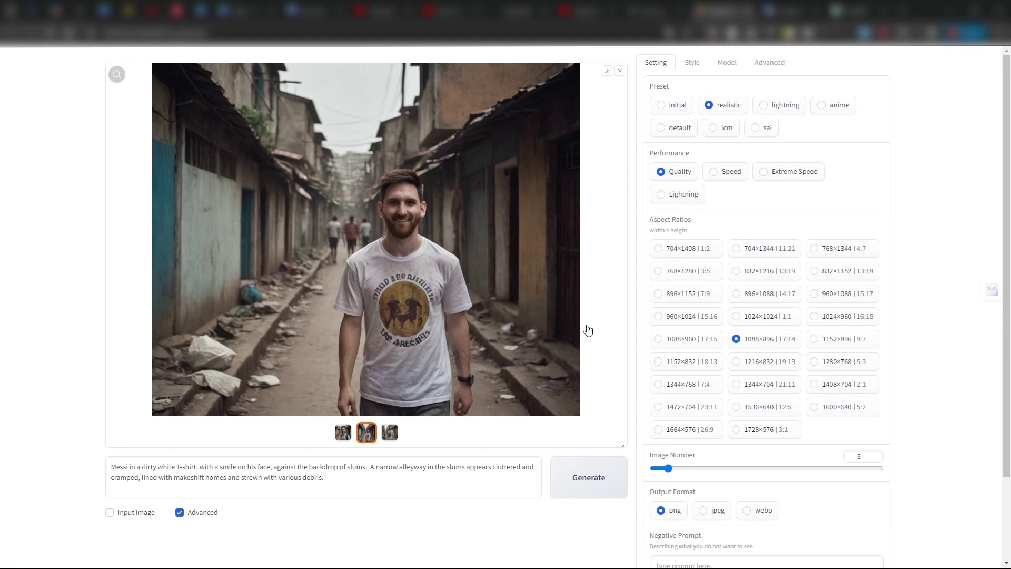
Step: Switch to the Fooocus GitHub page and start the Windows download from the README's Download section
{"action": "left_click", "coordinate": [656, 11]}
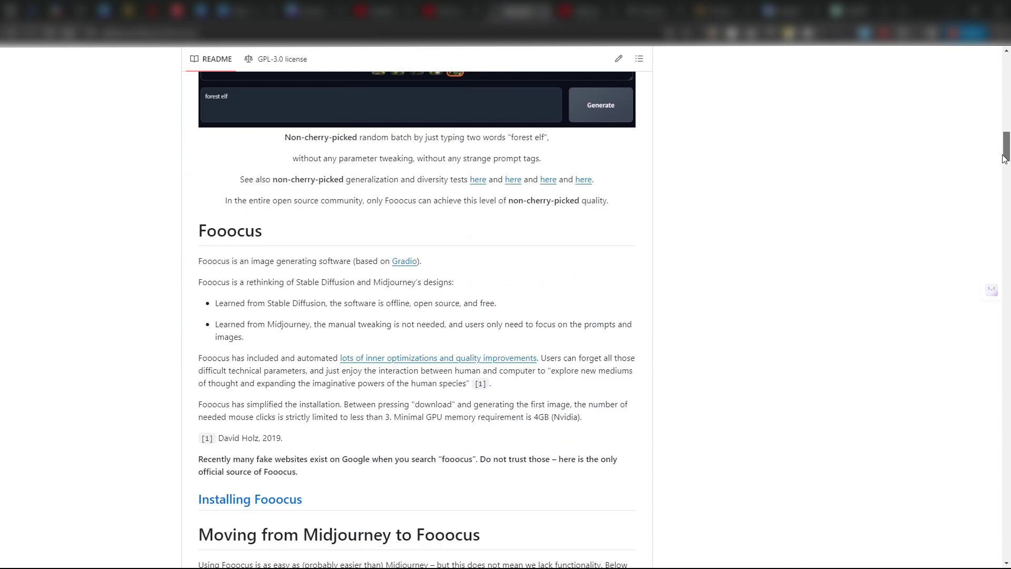
{"action": "scroll", "coordinate": [1008, 68], "scroll_direction": "up", "scroll_amount": 15}
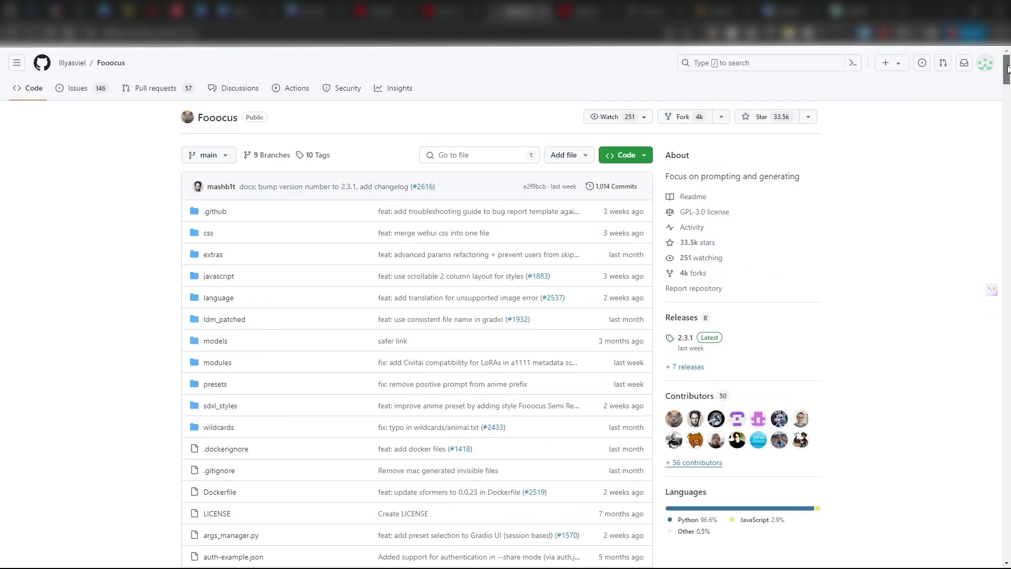
{"action": "scroll", "coordinate": [281, 258], "scroll_direction": "down", "scroll_amount": 8}
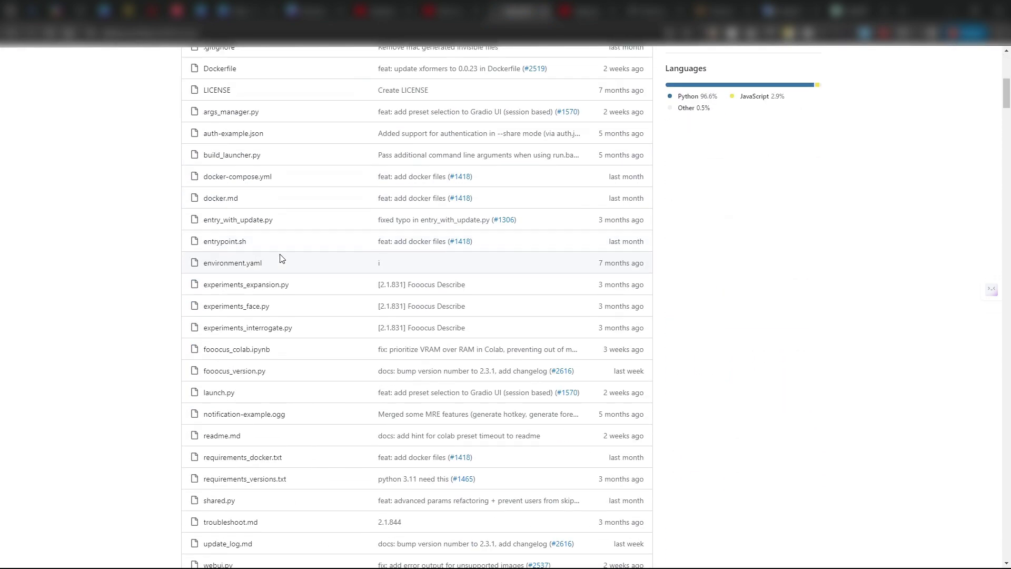
{"action": "scroll", "coordinate": [280, 258], "scroll_direction": "down", "scroll_amount": 20}
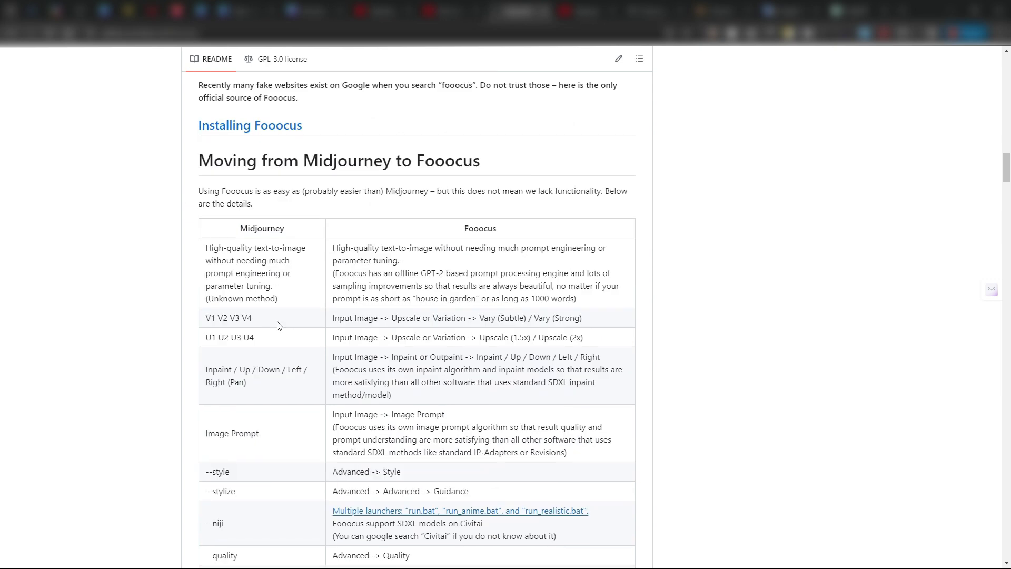
{"action": "scroll", "coordinate": [279, 325], "scroll_direction": "down", "scroll_amount": 11}
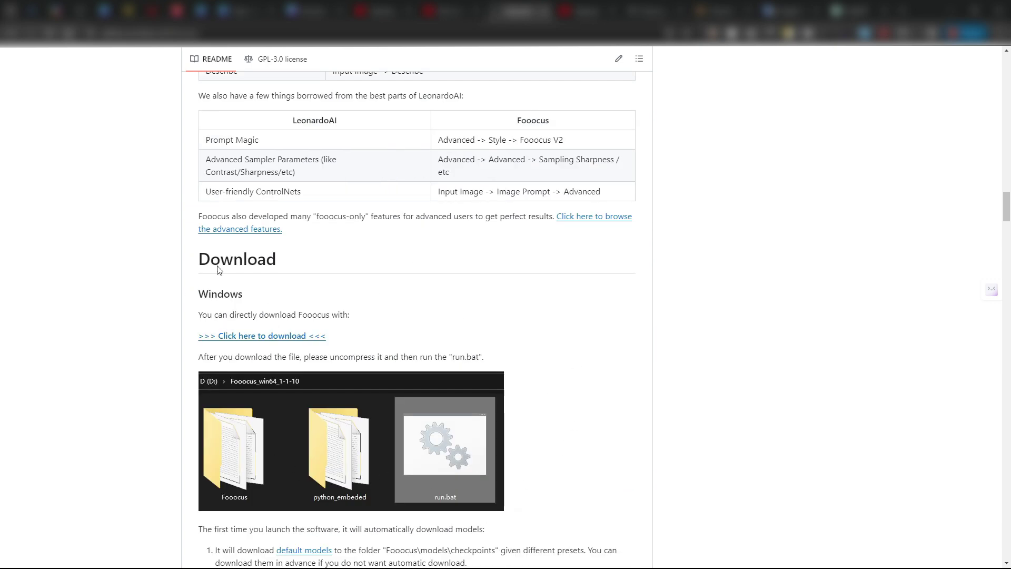
{"action": "left_click", "coordinate": [241, 341]}
Step: Check the progress of the Fooocus_win64_2-1-831 download and open the archive from the recent downloads
{"action": "scroll", "coordinate": [232, 326], "scroll_direction": "down", "scroll_amount": 2}
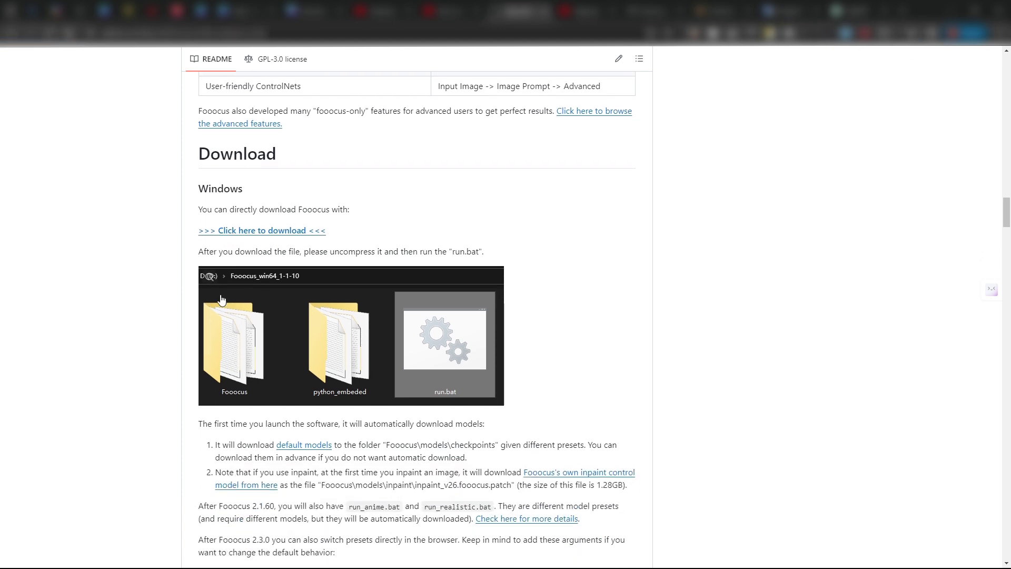
{"action": "left_click", "coordinate": [916, 33]}
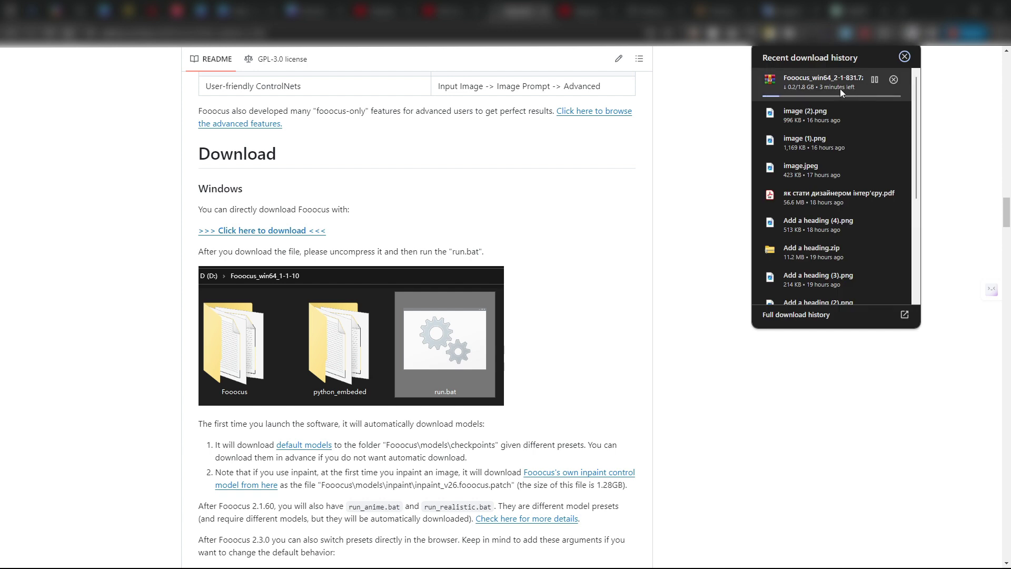
{"action": "left_click", "coordinate": [786, 220]}
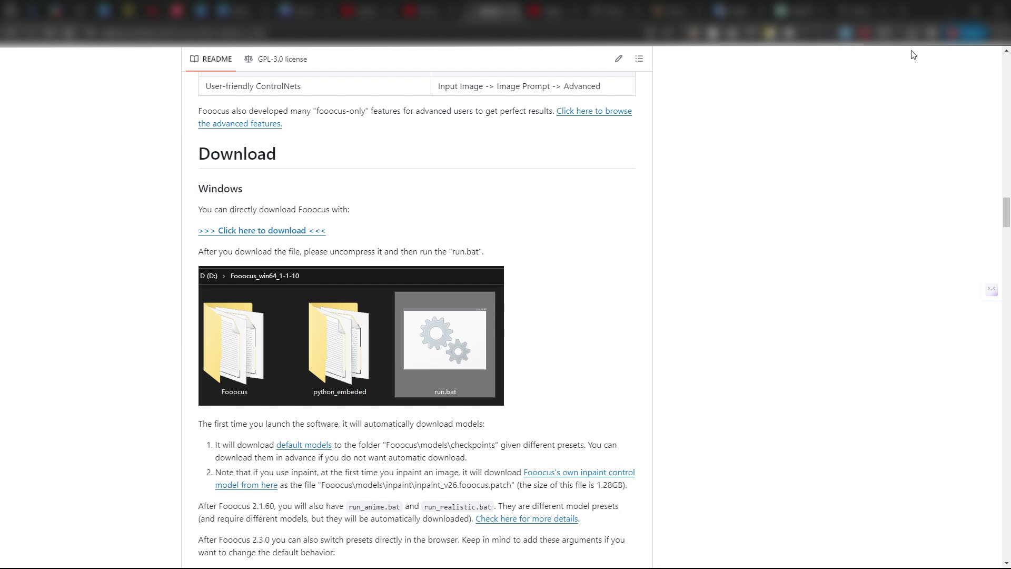
{"action": "left_click", "coordinate": [916, 32]}
{"action": "left_click", "coordinate": [842, 80]}
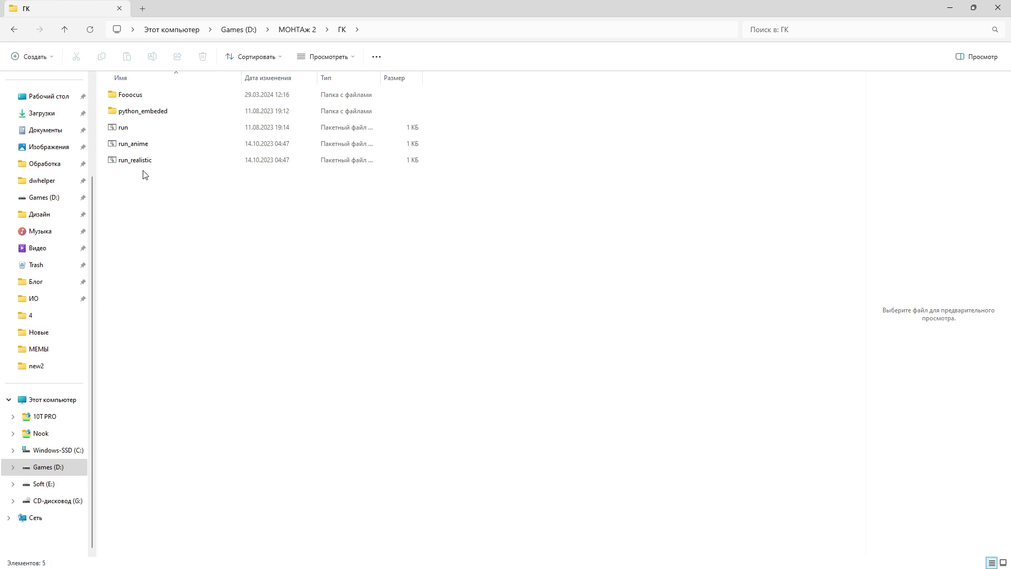
{"action": "double_click", "coordinate": [124, 128]}
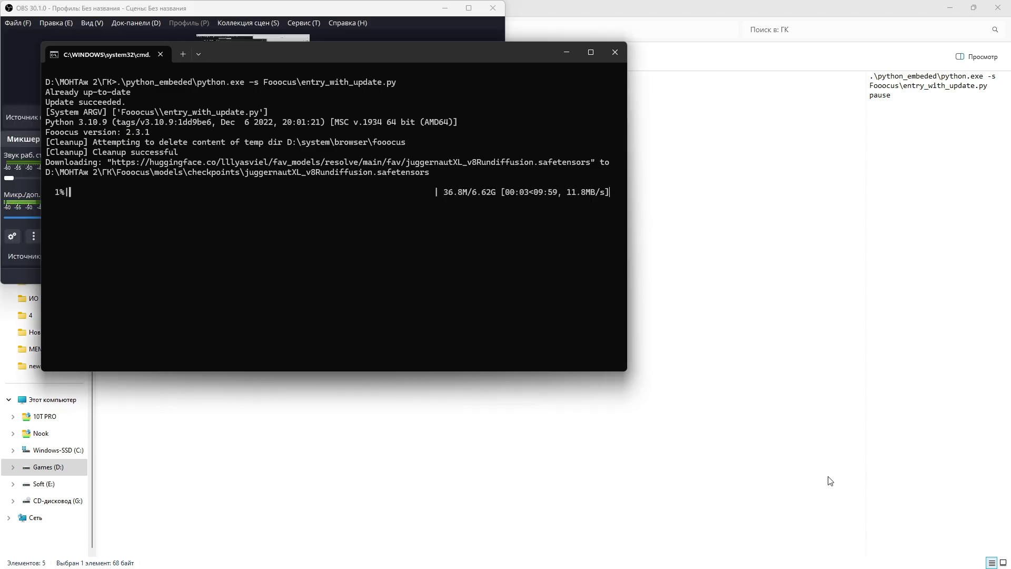
{"action": "left_click", "coordinate": [445, 8]}
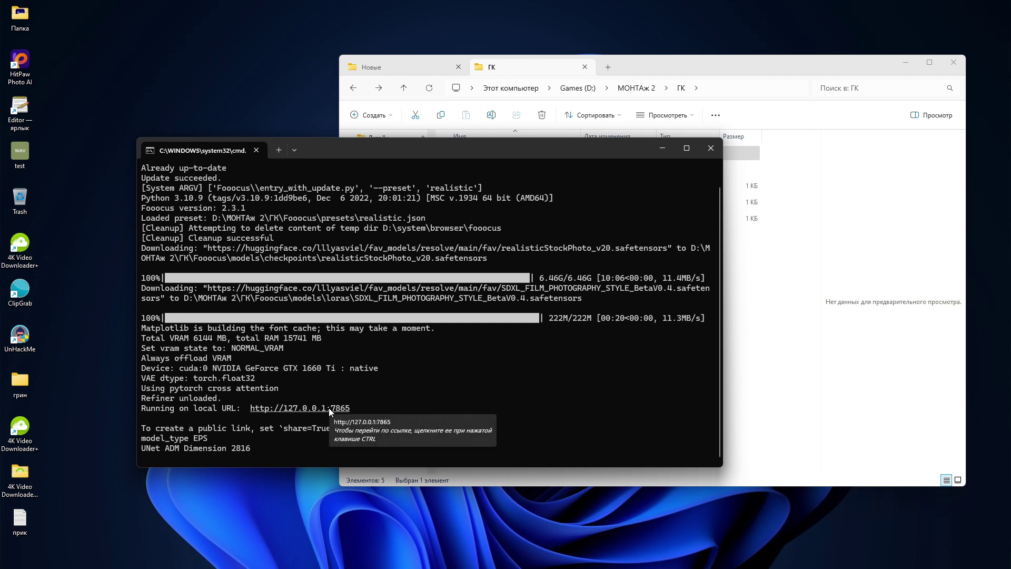
{"action": "left_click", "coordinate": [329, 408], "text": "ctrl"}
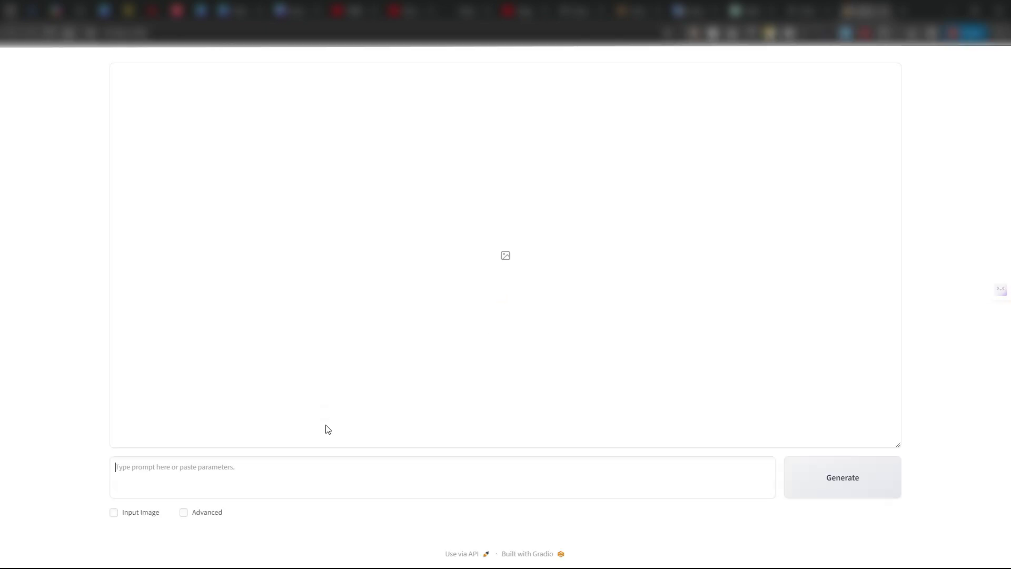
Step: Show the advanced options, search the styles for "hyp" and enable the Artstyle Hyperrealism style
{"action": "left_click", "coordinate": [187, 514]}
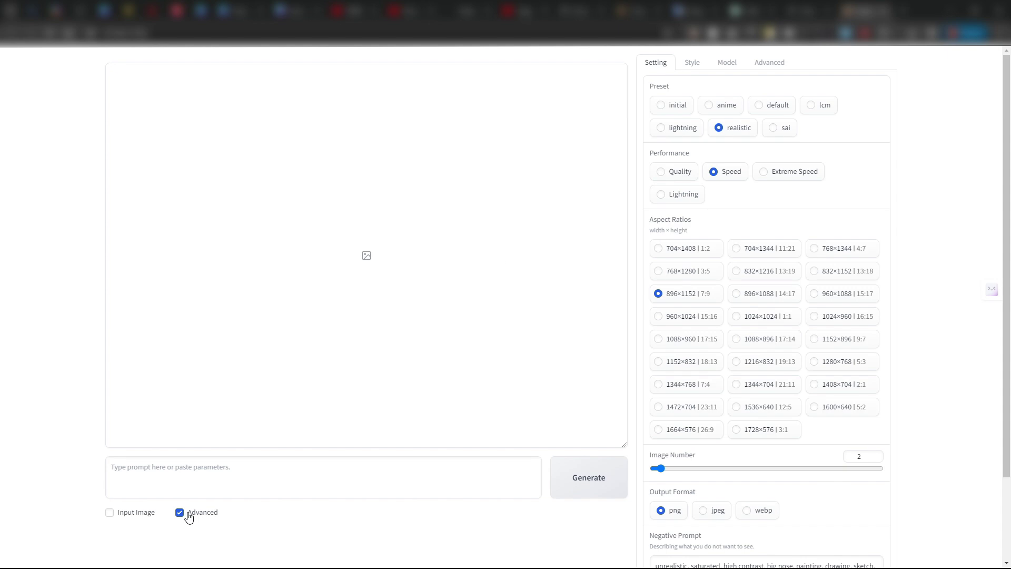
{"action": "left_click", "coordinate": [691, 63]}
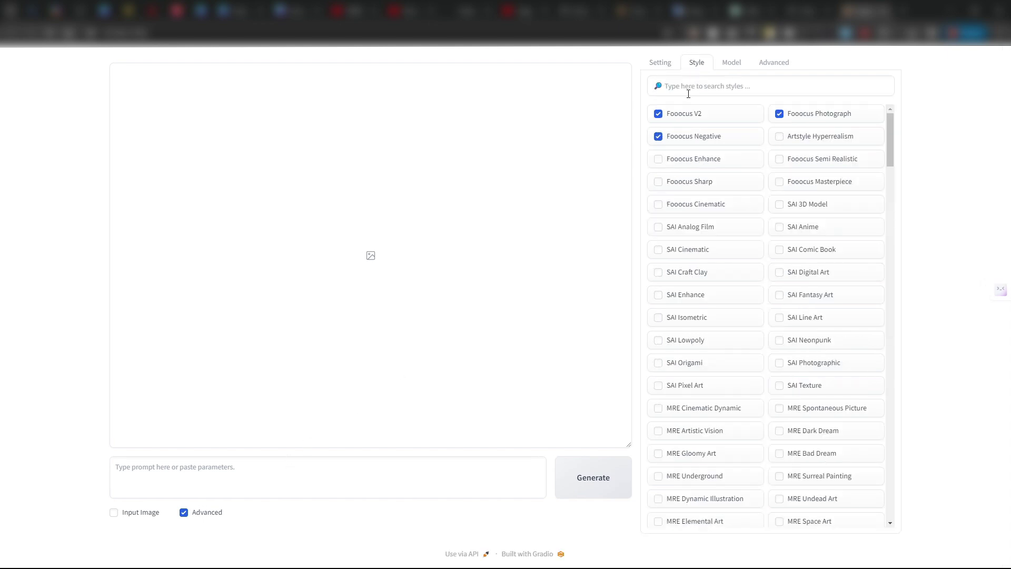
{"action": "left_click", "coordinate": [688, 94]}
{"action": "type", "text": "hyp"}
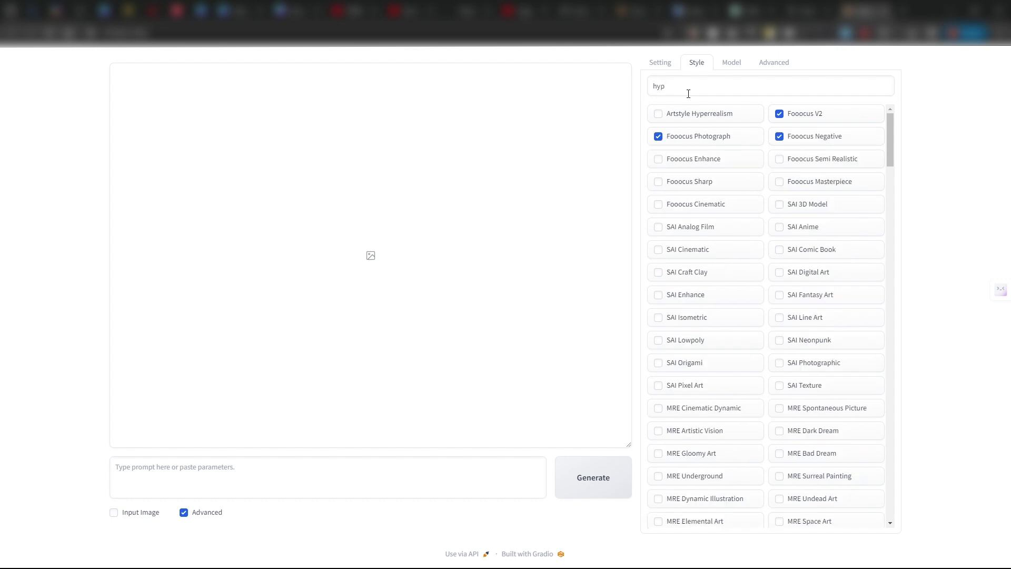
{"action": "left_click", "coordinate": [663, 112]}
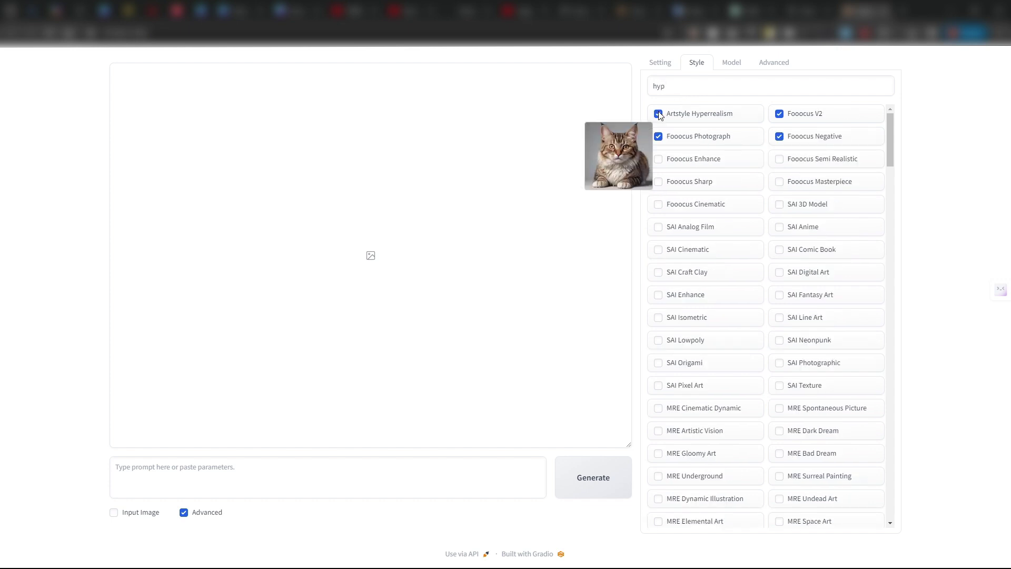
Step: Look through the model and advanced options, and set the image number to 3 in the general settings
{"action": "left_click", "coordinate": [735, 64]}
{"action": "left_click", "coordinate": [774, 64]}
{"action": "left_click", "coordinate": [661, 66]}
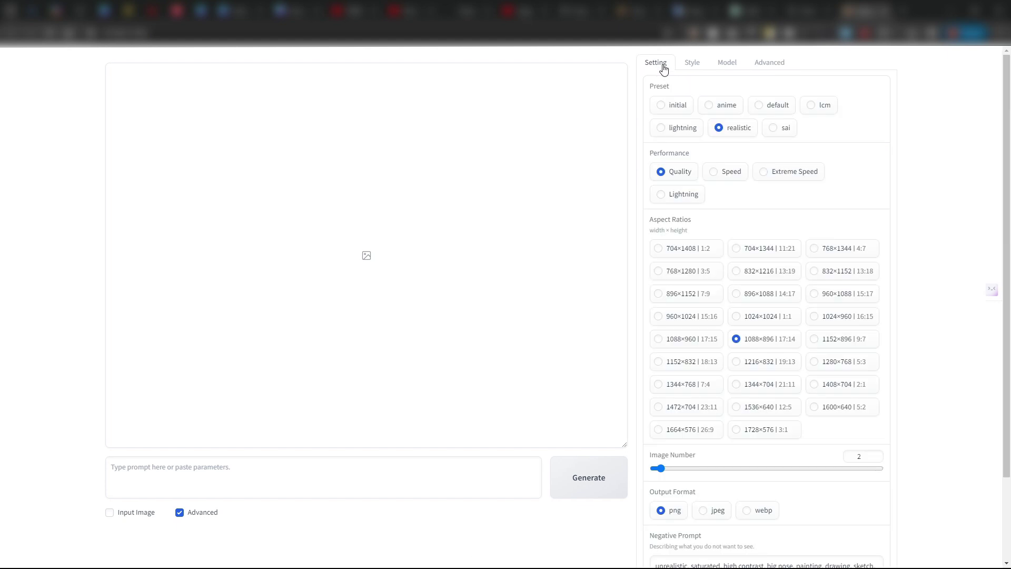
{"action": "scroll", "coordinate": [705, 116], "scroll_direction": "down", "scroll_amount": 2}
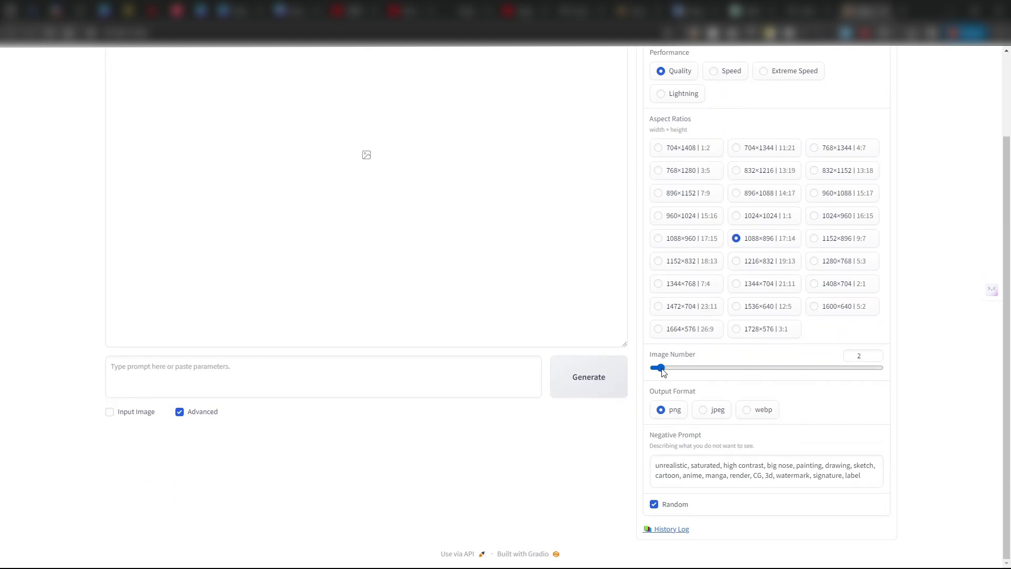
{"action": "left_click_drag", "start_coordinate": [663, 372], "coordinate": [669, 371]}
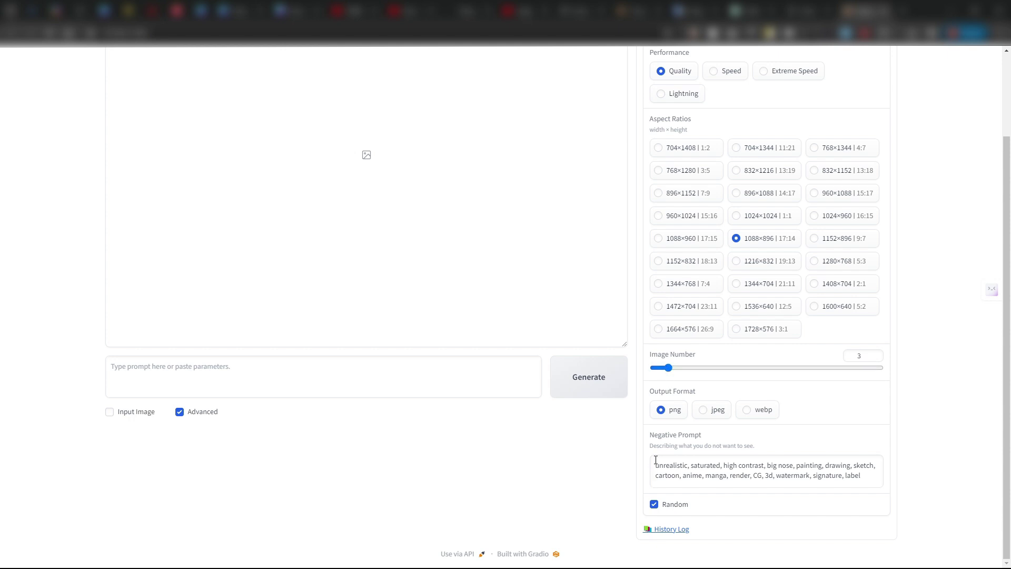
Step: Delete the entire default text of the negative prompt
{"action": "left_click", "coordinate": [868, 483]}
{"action": "left_click_drag", "start_coordinate": [863, 475], "coordinate": [646, 464]}
{"action": "key", "text": "BackSpace"}
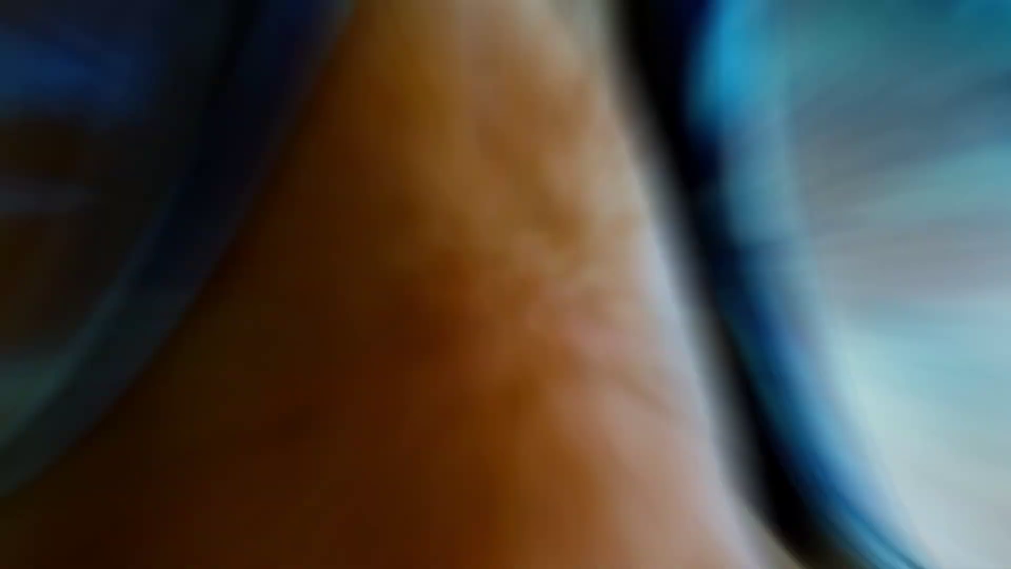